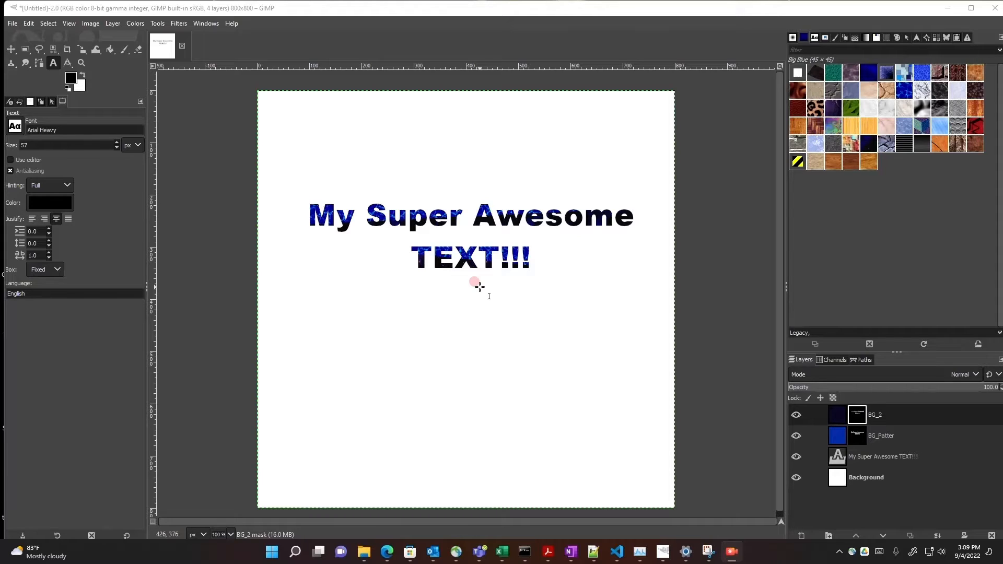
Create a new 800 × 800 px image filled with White.
left_click(13, 23)
left_click(15, 39)
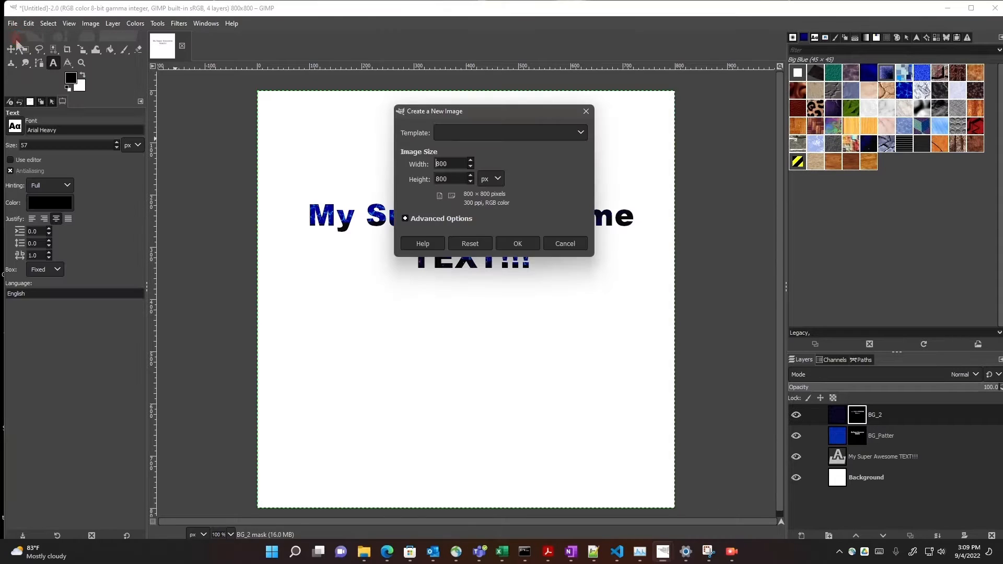
left_click(404, 218)
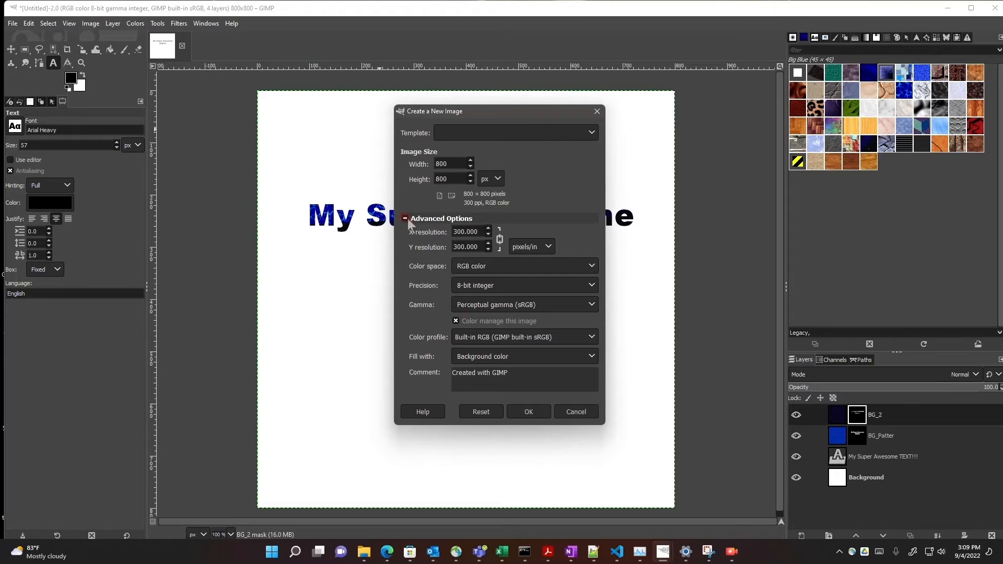
left_click(593, 355)
left_click(476, 397)
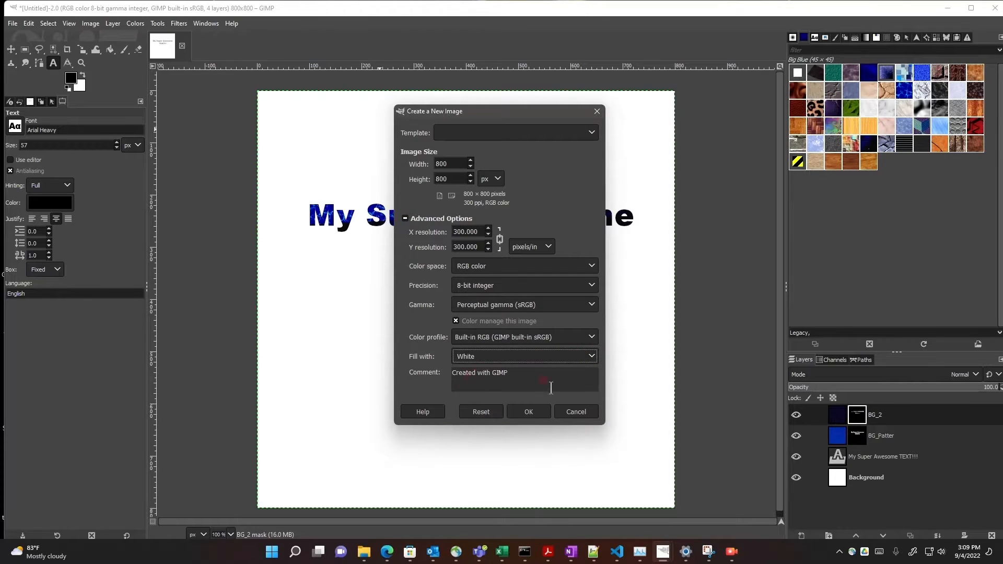
left_click(532, 410)
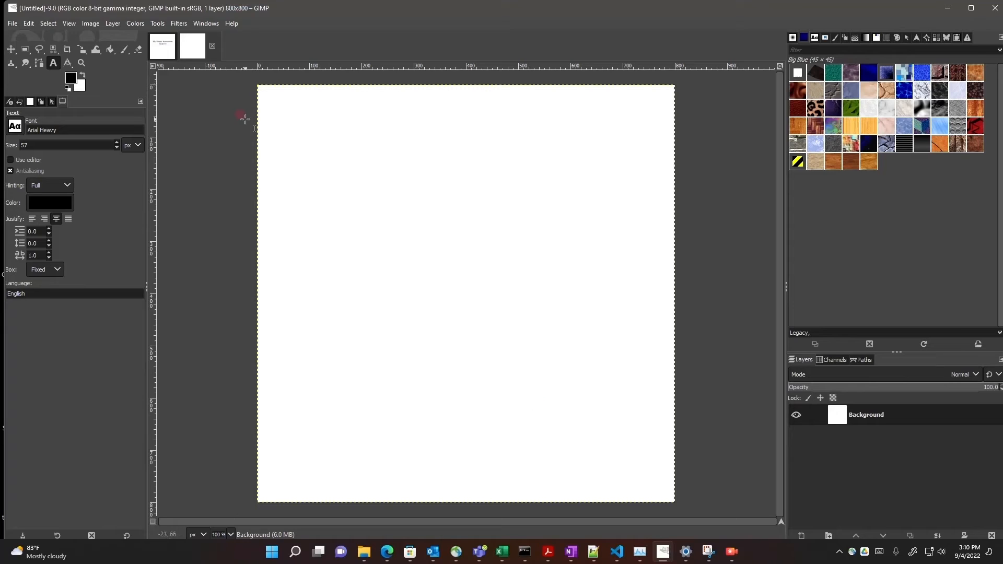
Add a large text box across the canvas reading "My Super Awesome Text!!!" in black Arial Heavy at 57 px.
left_click(53, 63)
left_click(70, 78)
left_click(561, 342)
left_click_drag(294, 143, 658, 433)
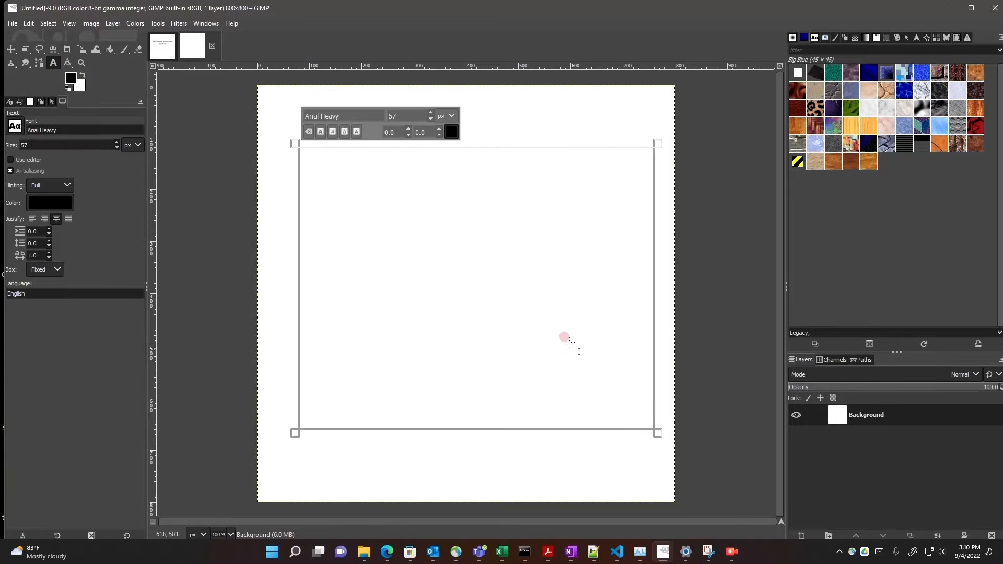
type("My Super A")
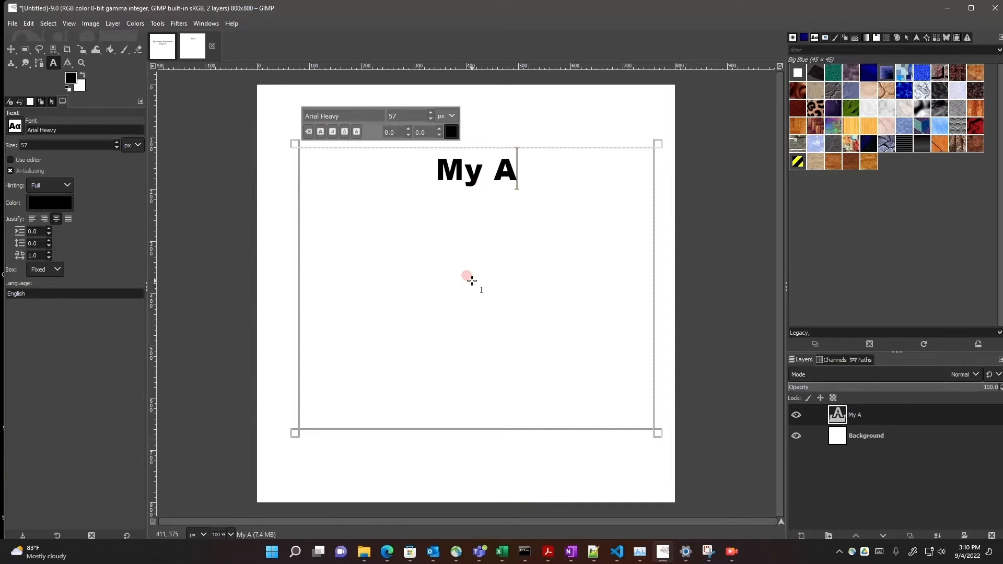
type("wesome Text!!!")
left_click(367, 170)
type("Super")
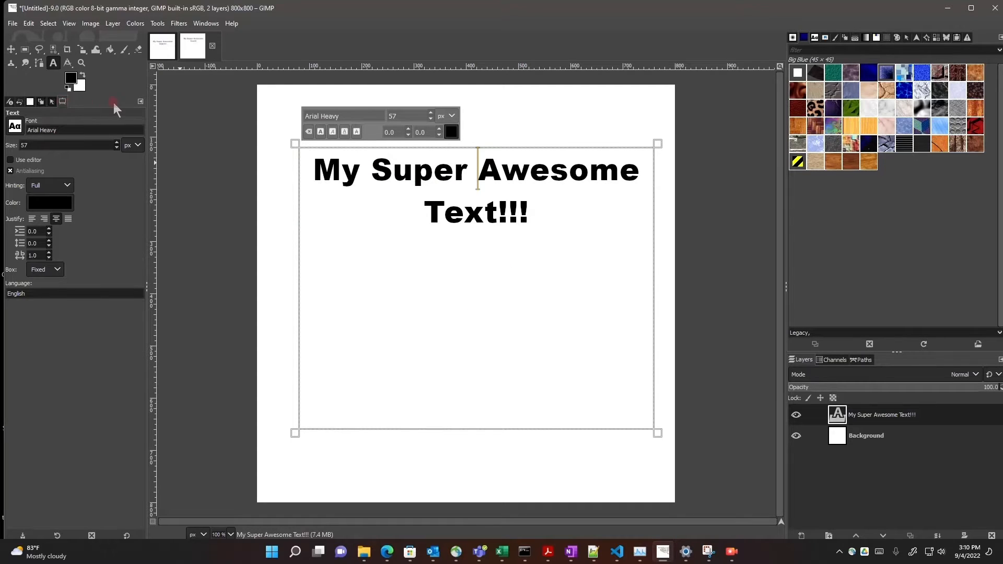
Select all the black lettering by color and convert the selection to a path.
left_click(55, 51)
left_click(335, 161)
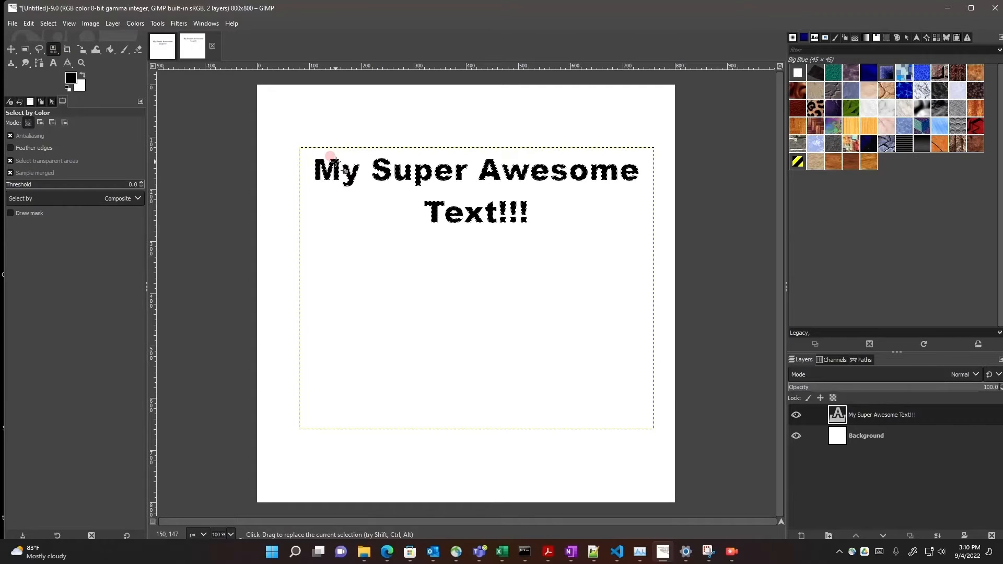
left_click(48, 23)
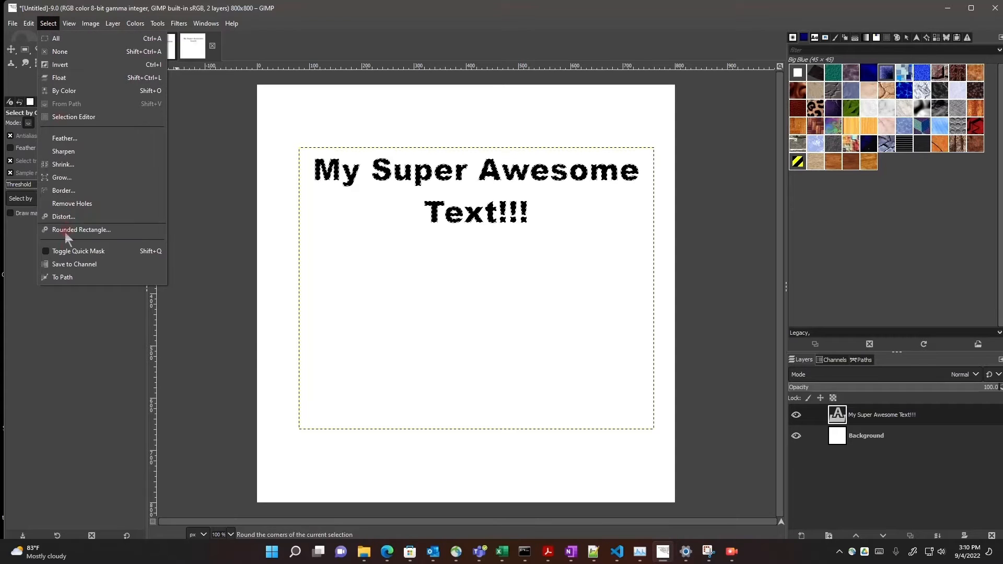
left_click(68, 277)
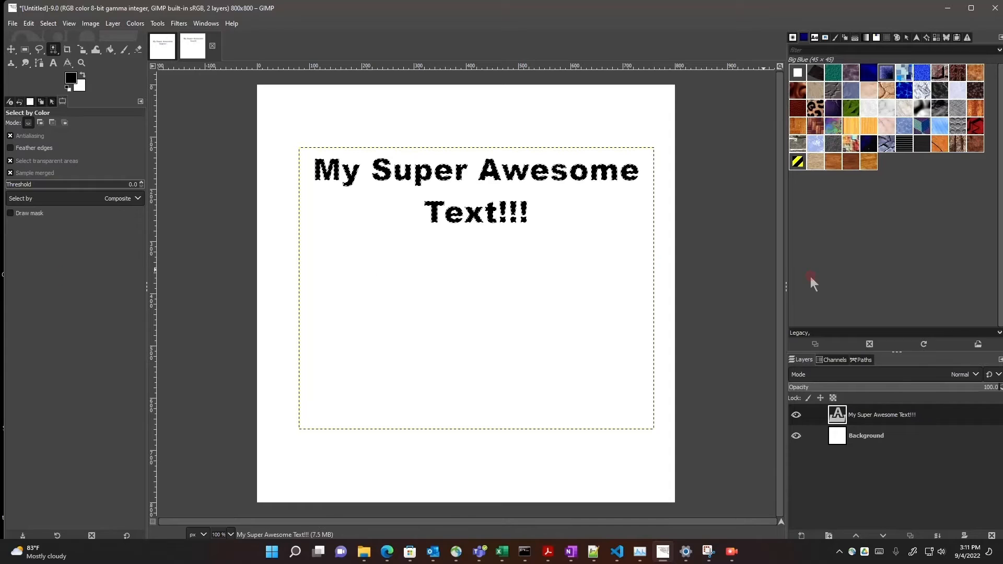
Rename the path made from the lettering selection as "Text Selection".
left_click(866, 360)
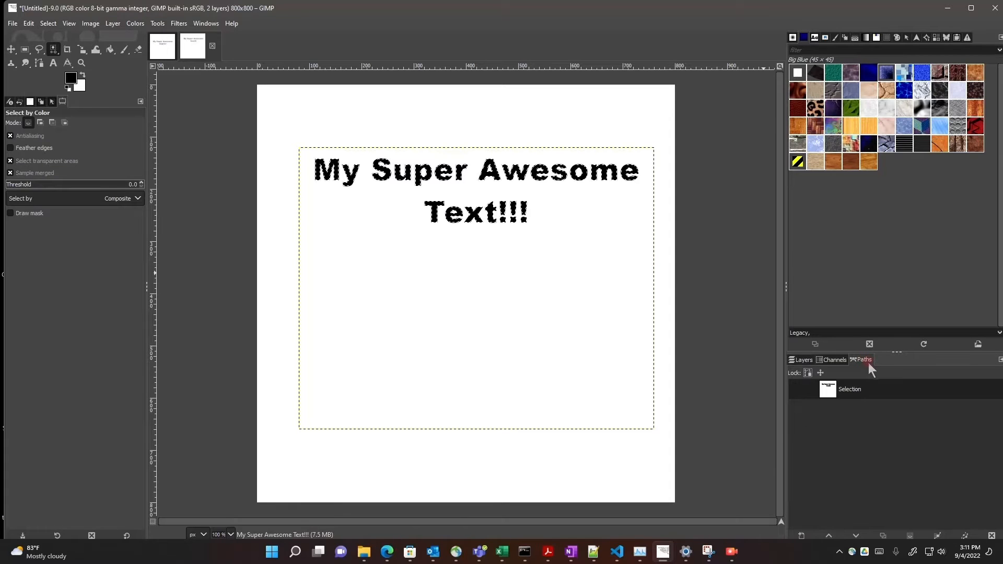
double_click(855, 391)
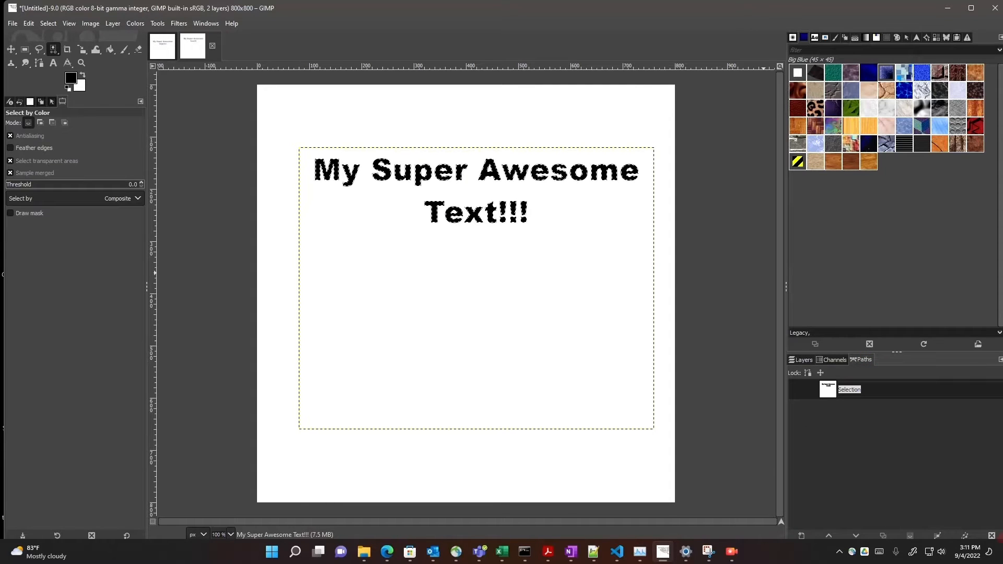
type("Text Selection")
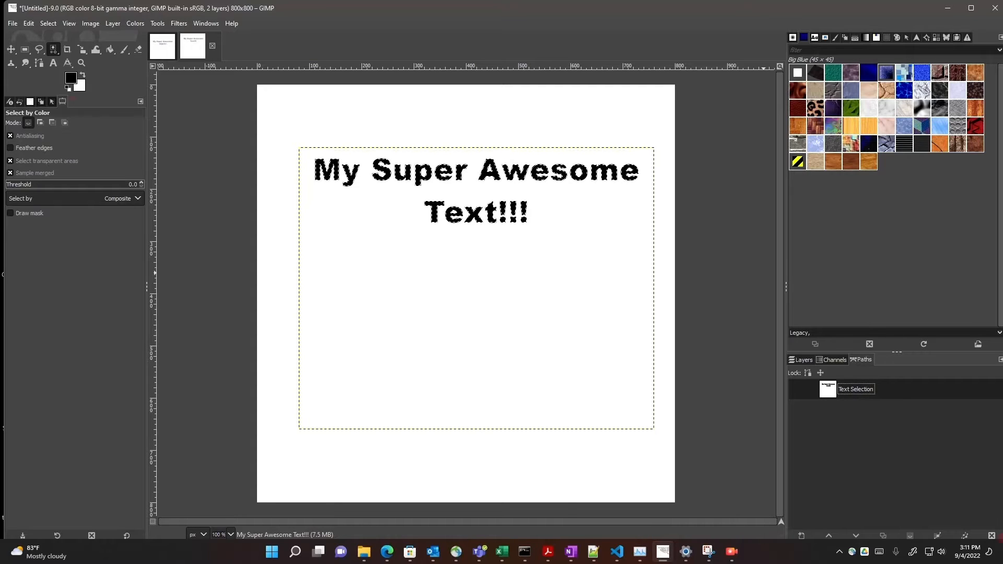
Draw a closed four-point path around "My Super Awesome" with its lower edge slanting up through the letters.
left_click(42, 64)
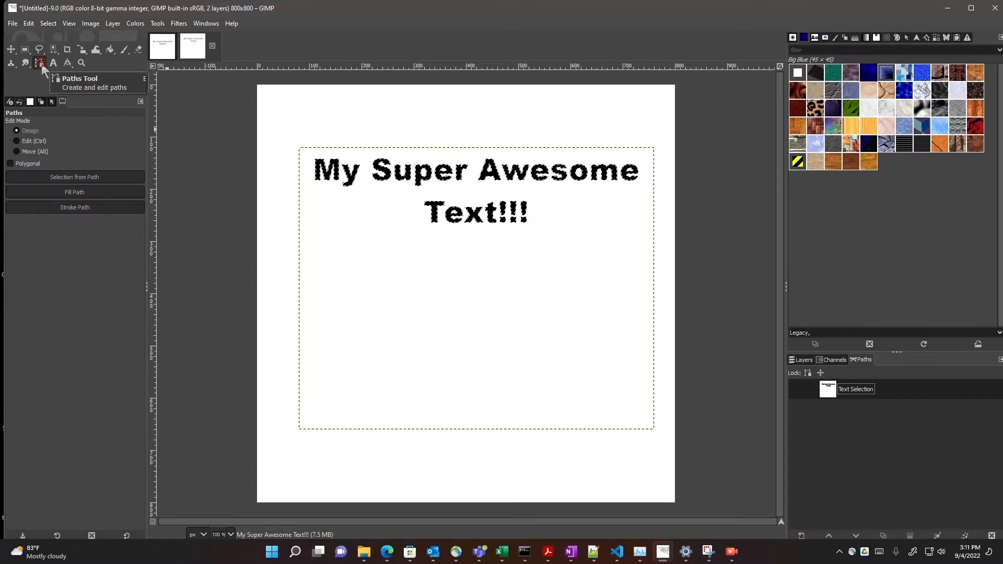
left_click(307, 152)
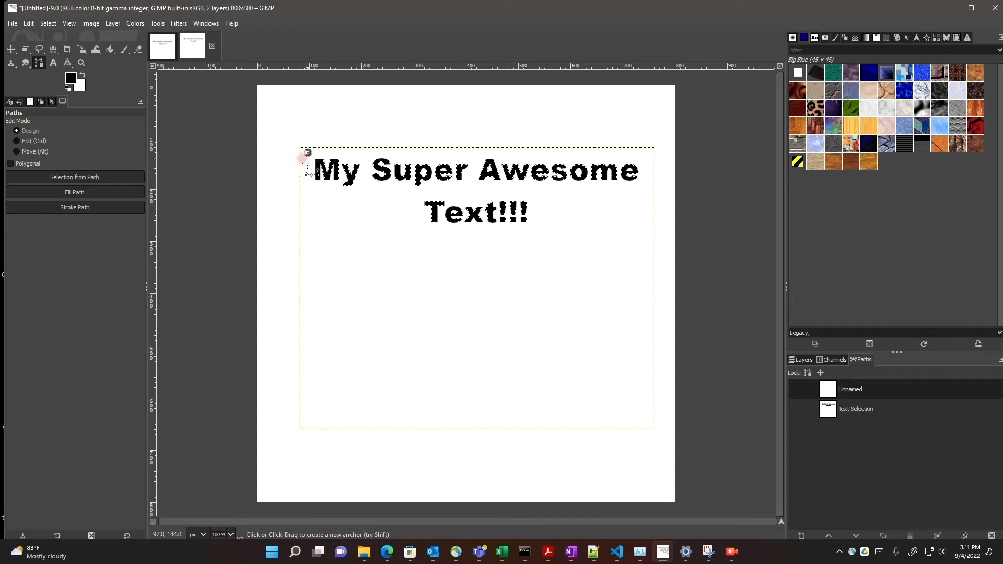
left_click(648, 182)
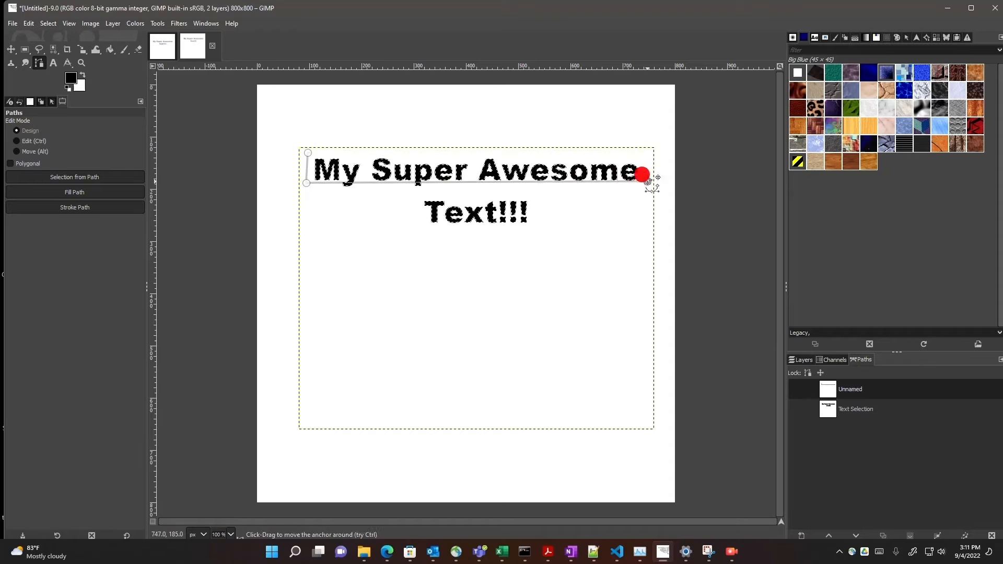
left_click(642, 155)
left_click(308, 153, "ctrl")
left_click(653, 180)
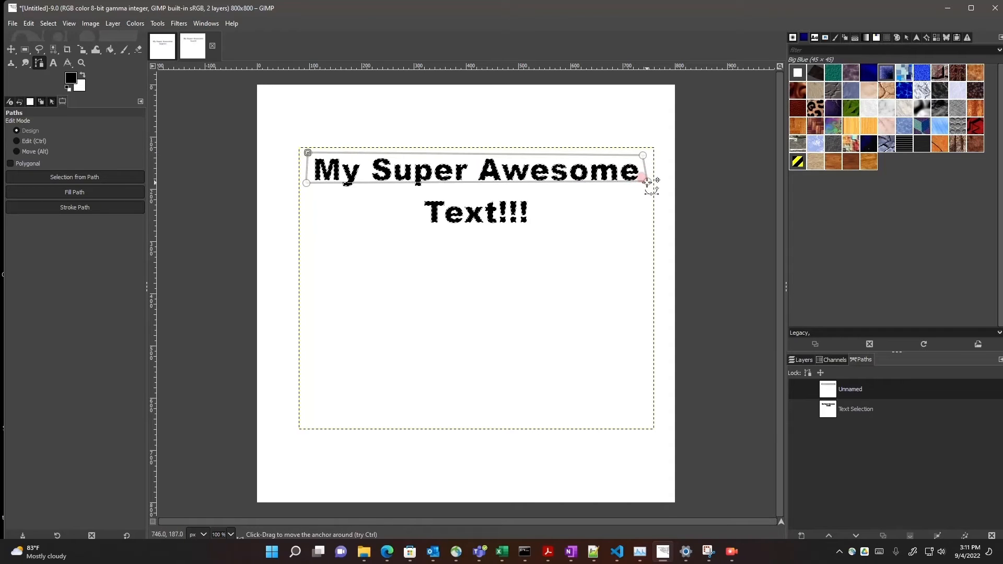
left_click_drag(307, 182, 308, 184)
Add a second closed four-point outline around "Text!!!" with its upper edge slanting down through the letters.
left_click(412, 198)
left_click(408, 236)
left_click(549, 236)
left_click(544, 193)
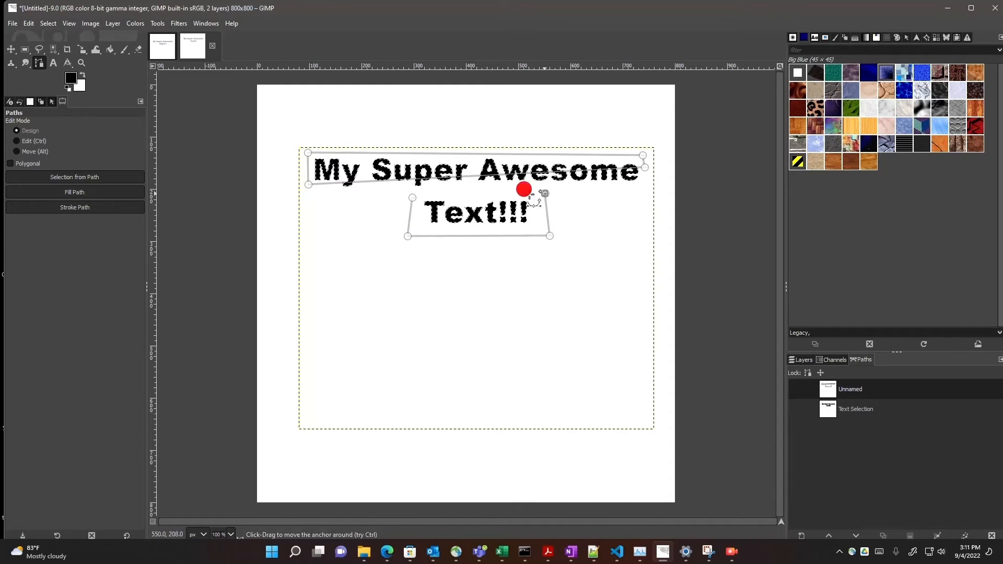
left_click(412, 197, "ctrl")
left_click_drag(545, 194, 543, 219)
left_click_drag(412, 197, 409, 201)
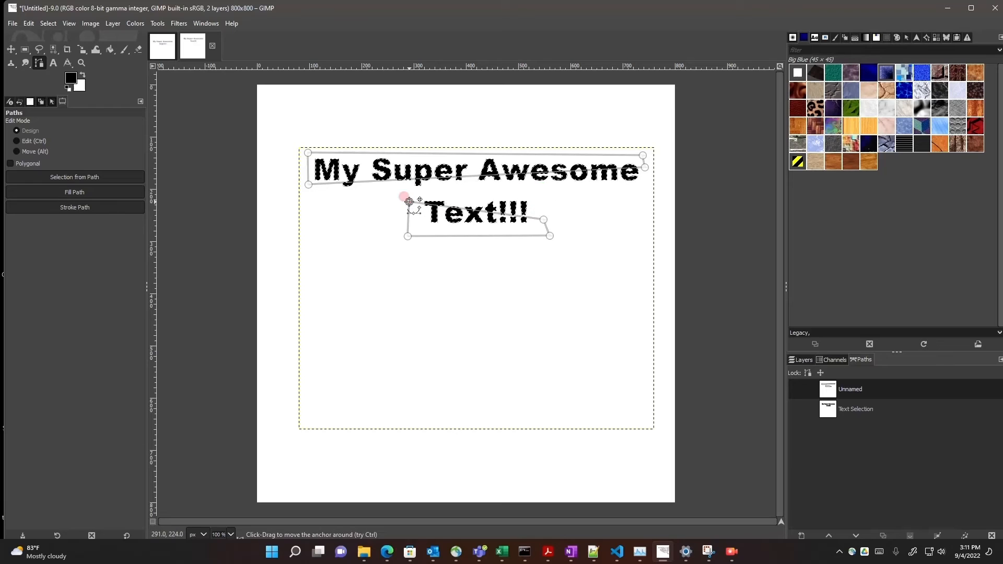
Rename the newly drawn unnamed path as "Text Split".
double_click(854, 389)
type("Tex")
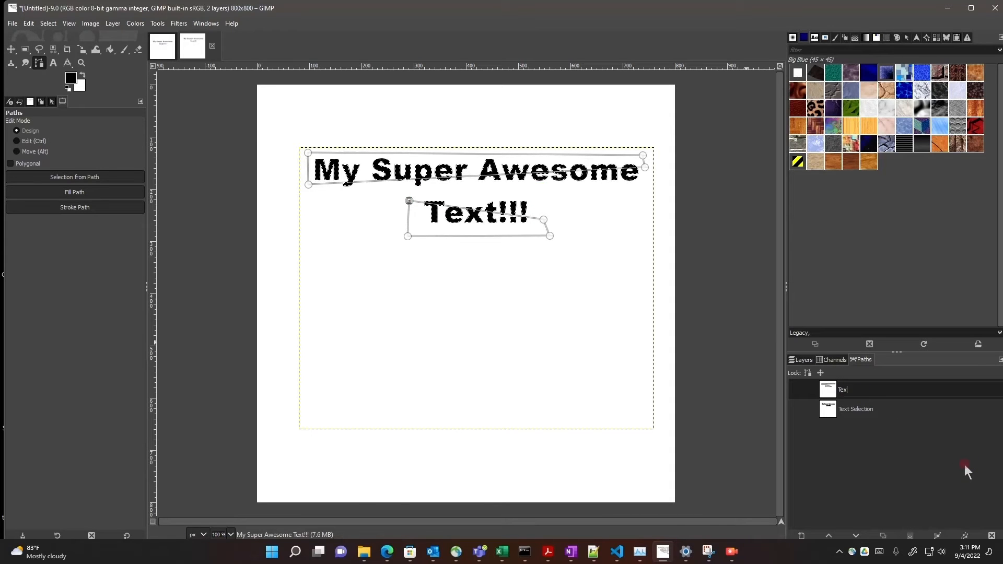
type("t Split")
key("Return")
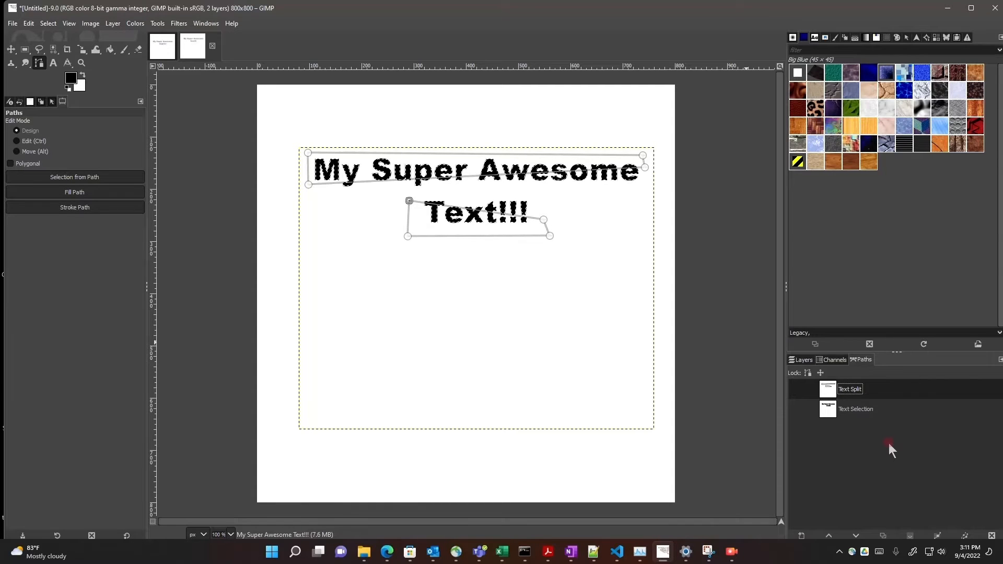
Add an 800 × 800 px layer named BG_1 above the text, filled with the Electric Blue pattern.
left_click(798, 360)
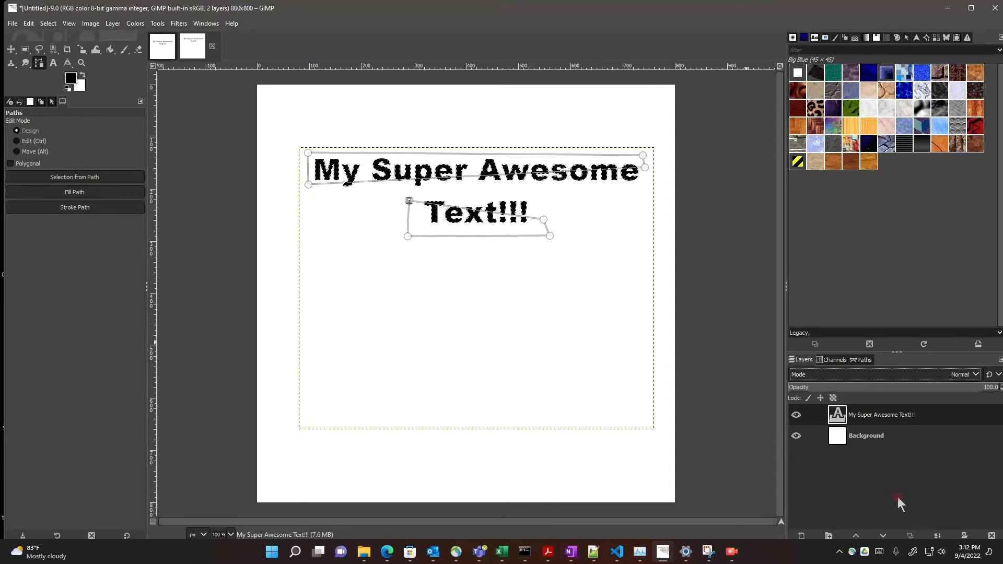
left_click(905, 91)
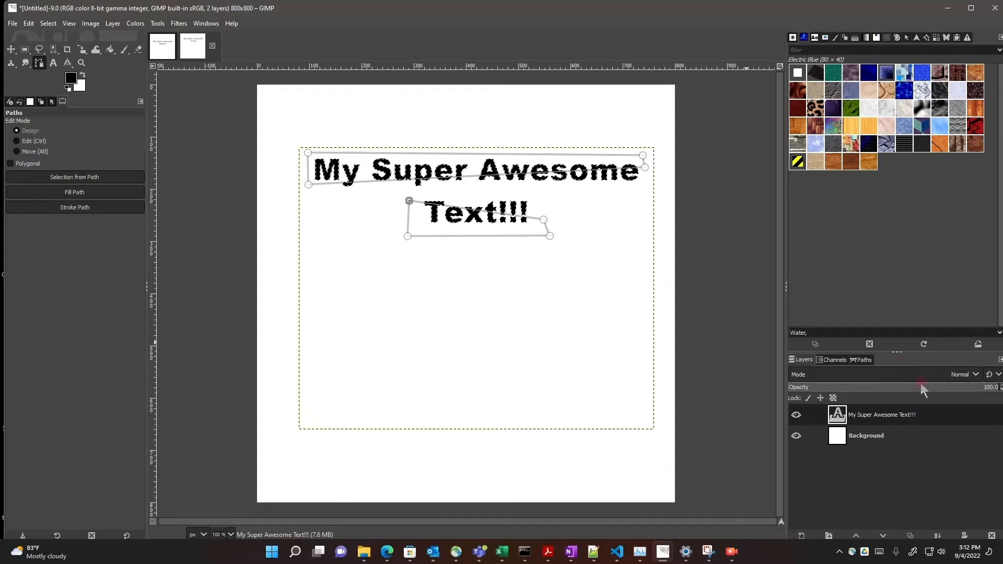
left_click(801, 536)
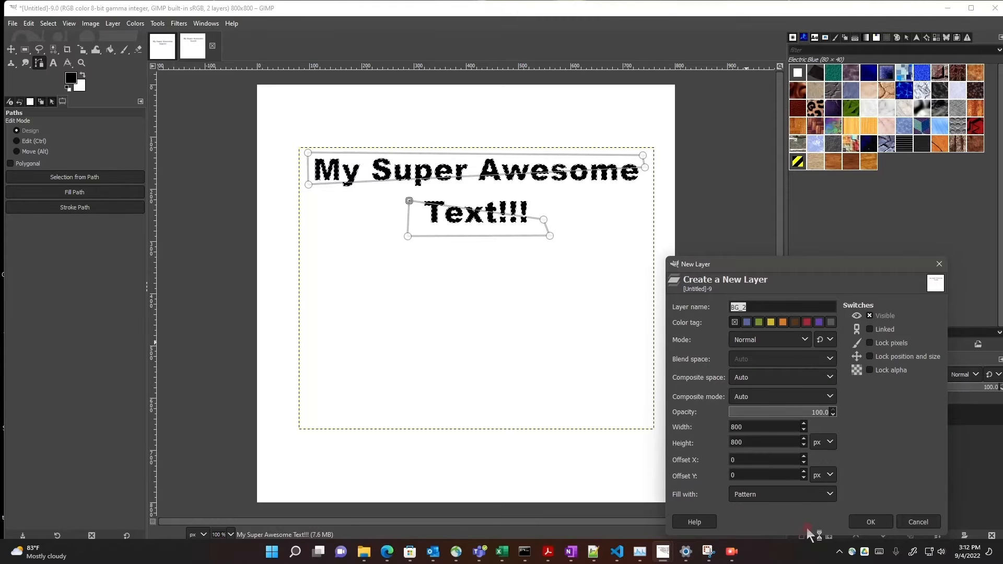
left_click_drag(739, 307, 754, 307)
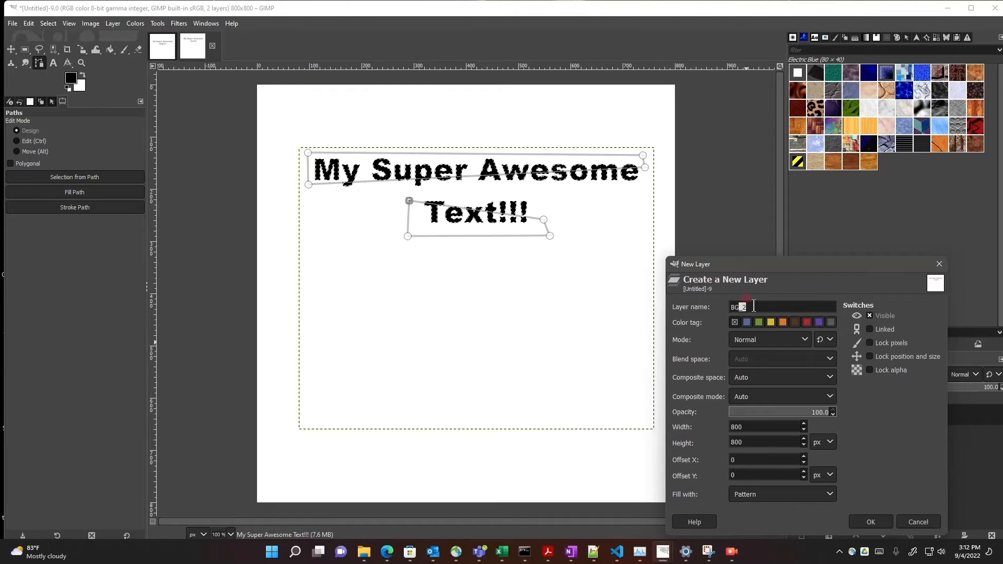
type("_1")
left_click(871, 521)
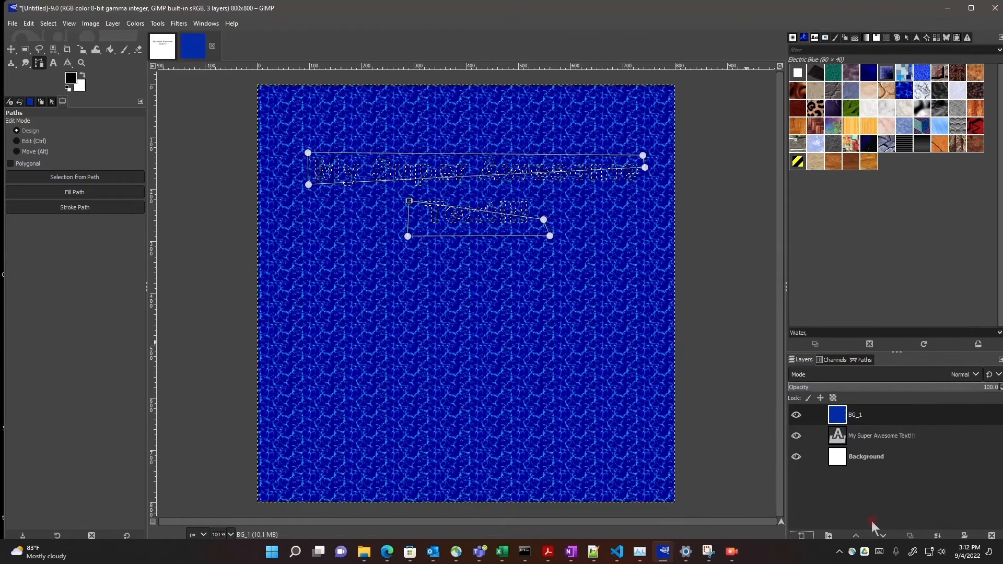
Switch to the Move tool and add an 800 × 800 px layer named BG_2 filled with the Lightning pattern.
key("m")
left_click(802, 535)
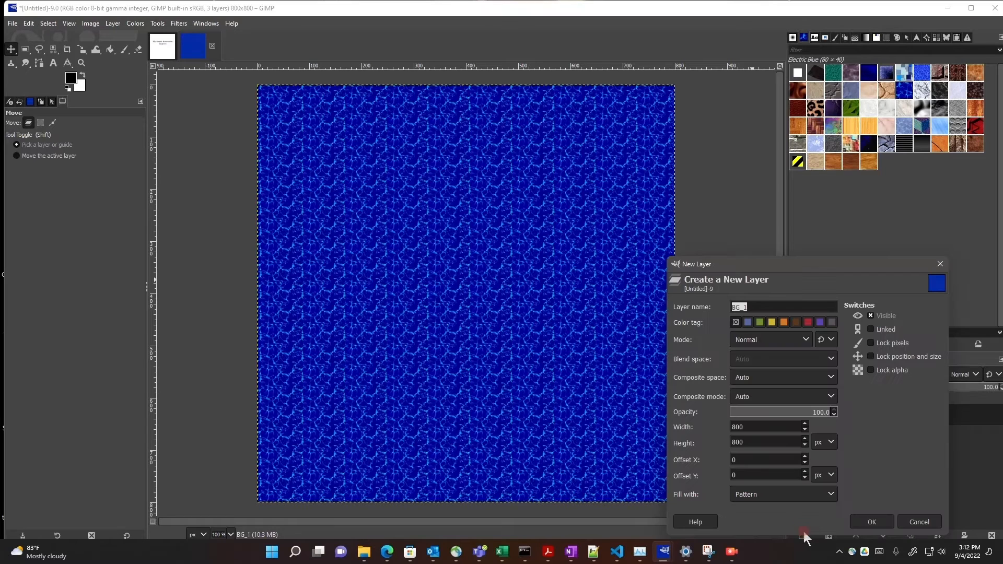
left_click(916, 519)
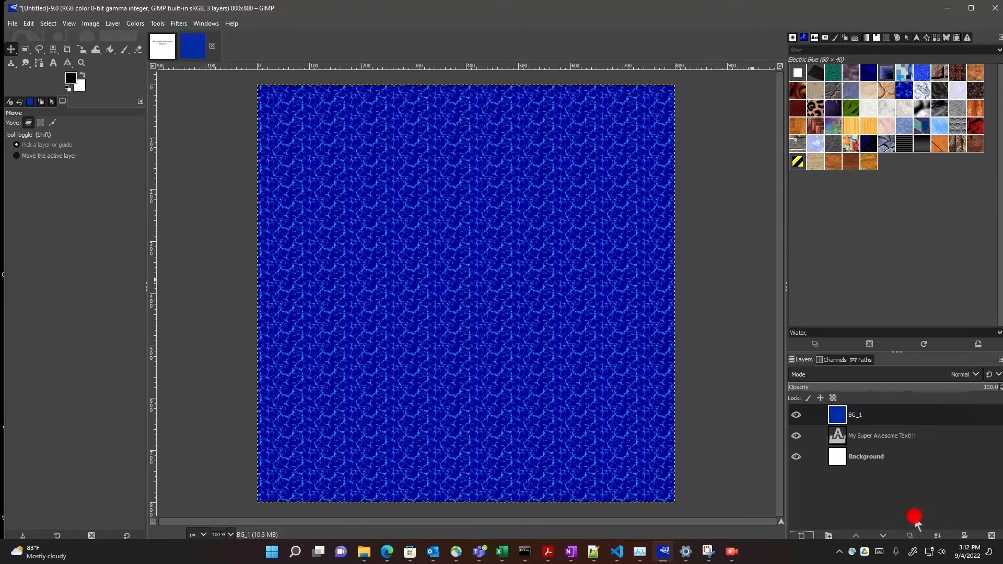
left_click(835, 112)
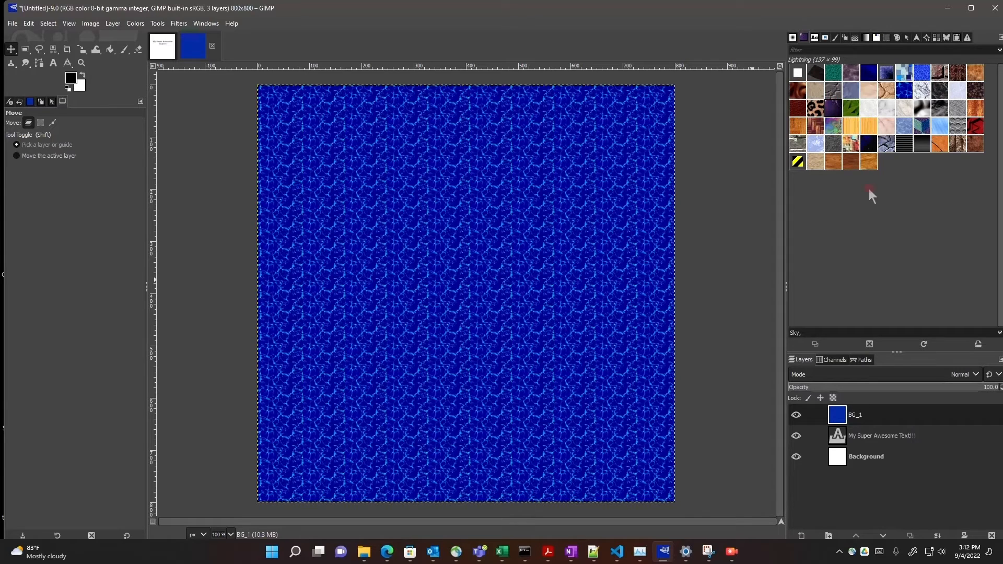
left_click(801, 536)
left_click(748, 307)
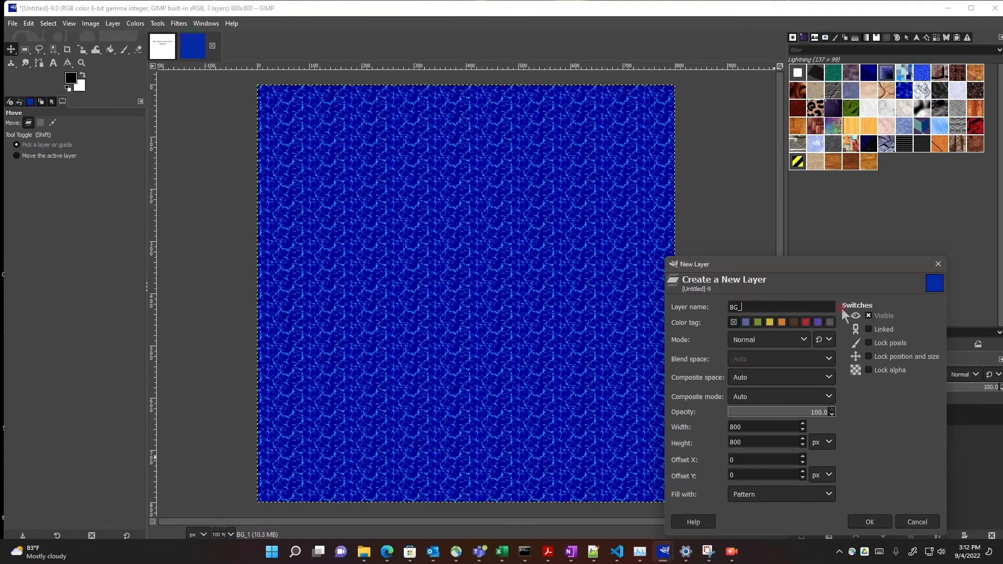
key("BackSpace")
type("2")
left_click(870, 521)
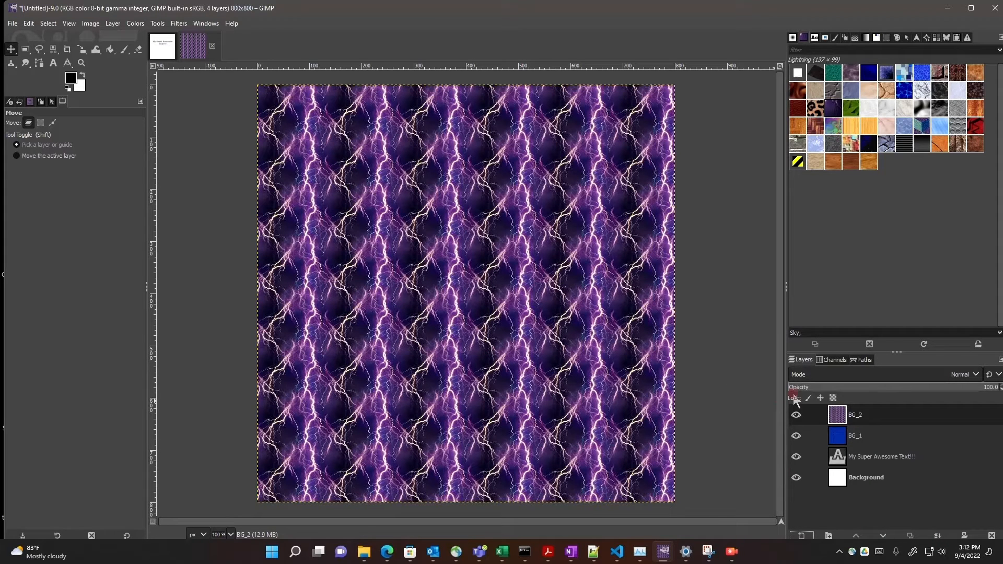
Add a Black (full transparency) layer mask to the BG_2 layer.
right_click(838, 417)
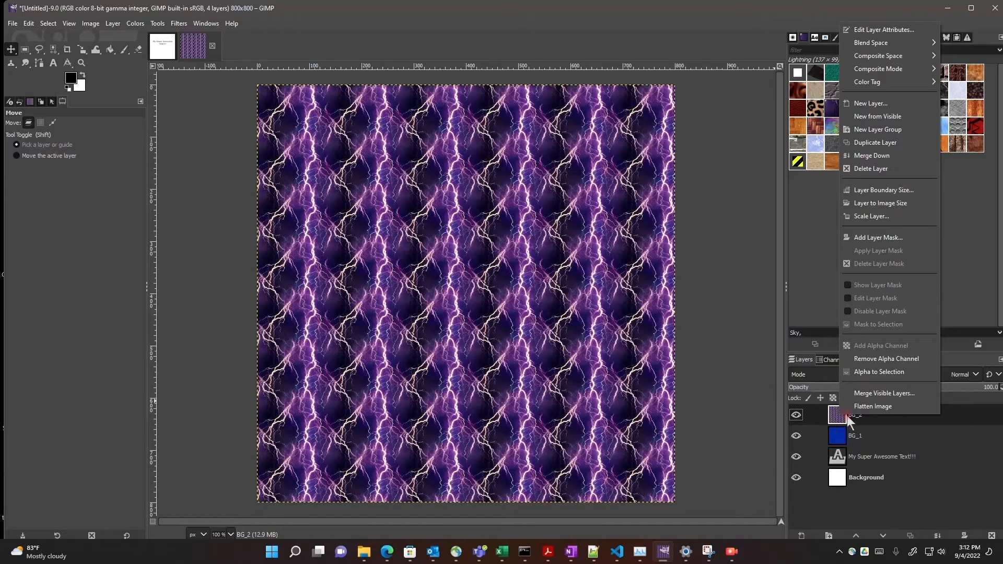
left_click(883, 237)
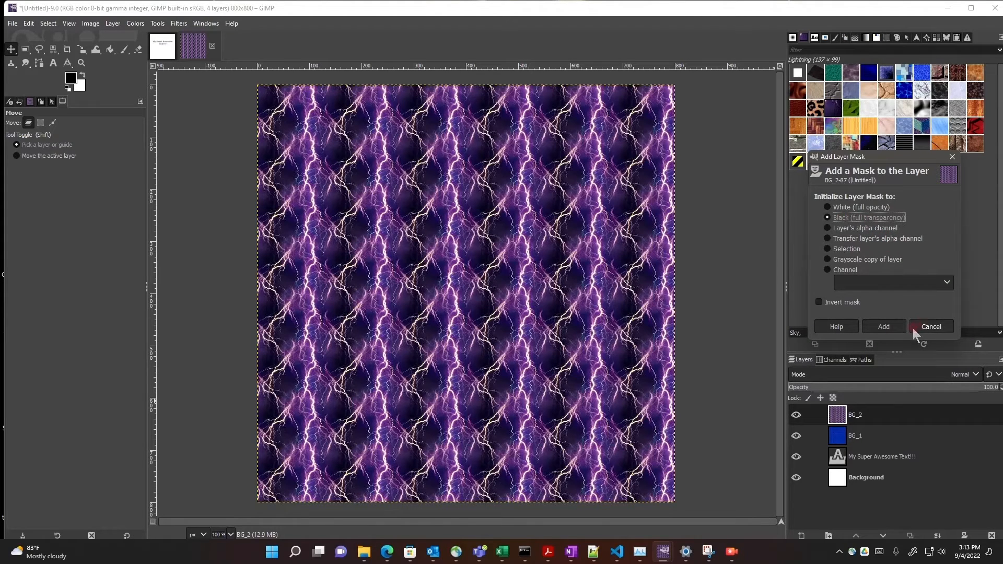
left_click(895, 327)
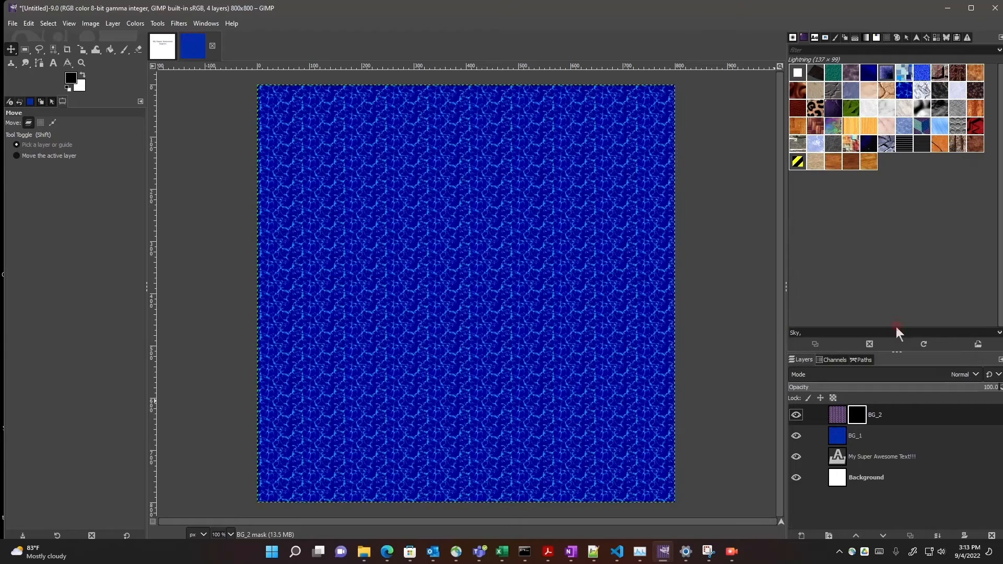
Add a Black (full transparency) layer mask to the BG_1 layer.
left_click(838, 437)
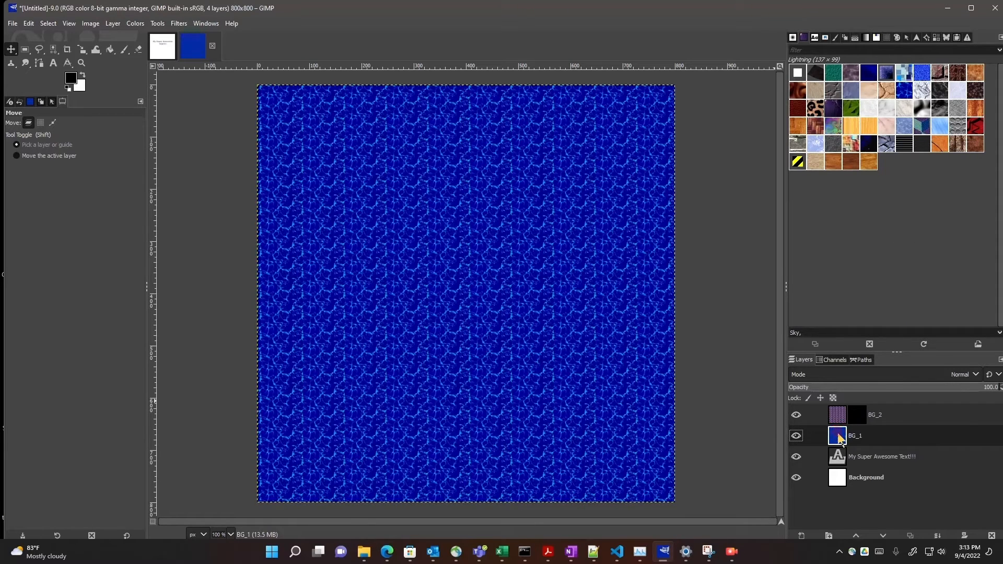
right_click(838, 439)
left_click(884, 327)
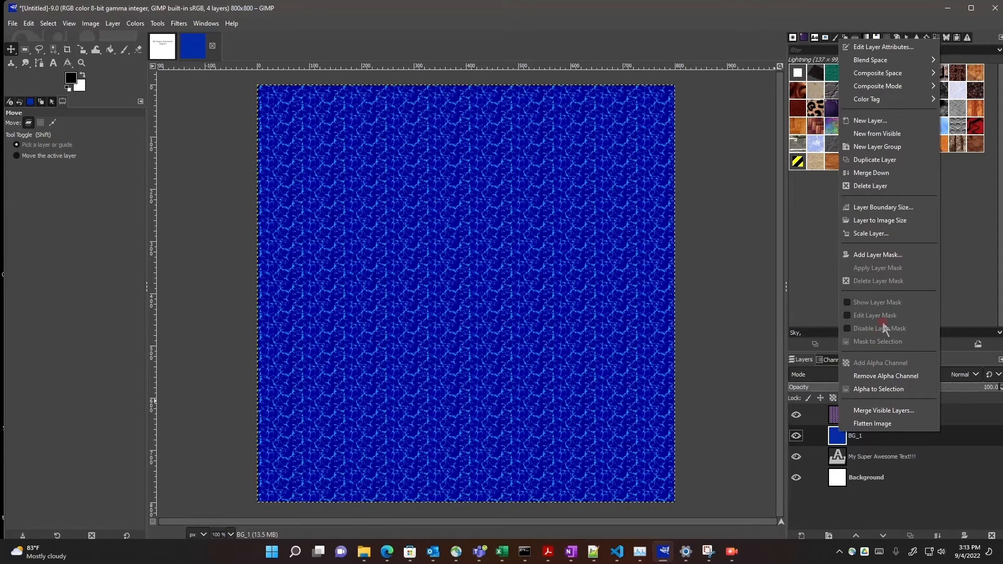
left_click(840, 437)
right_click(838, 436)
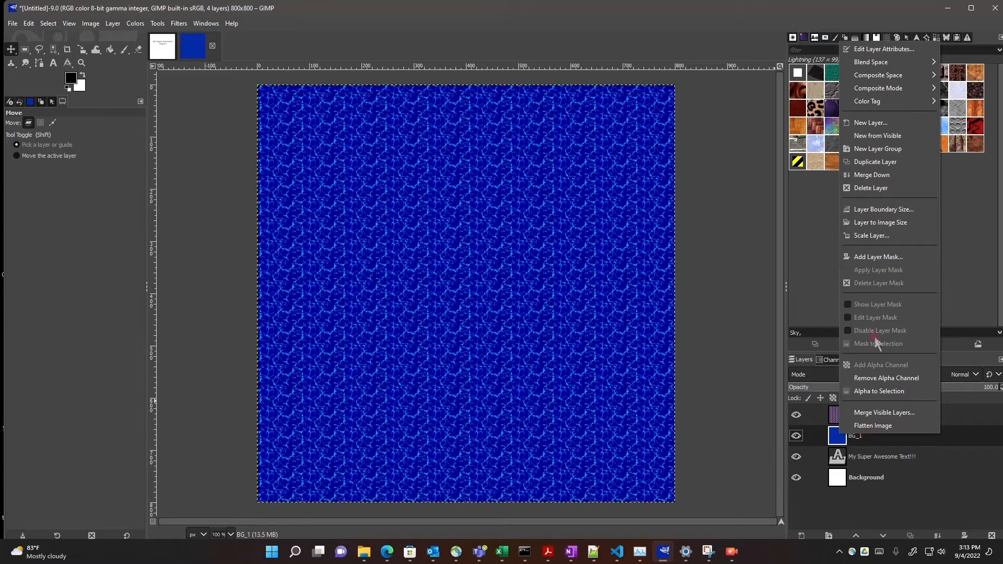
left_click(878, 257)
left_click(842, 232)
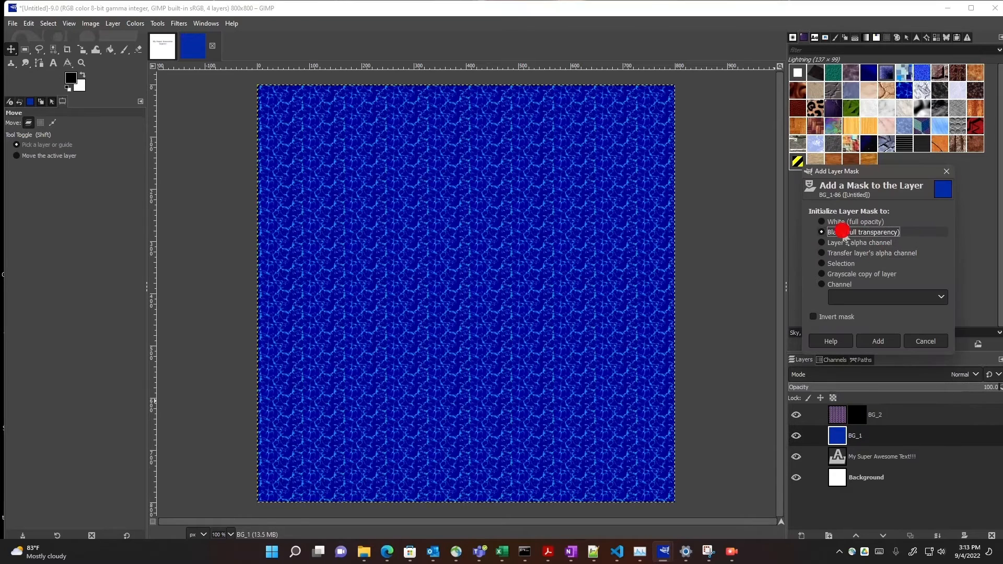
left_click(886, 341)
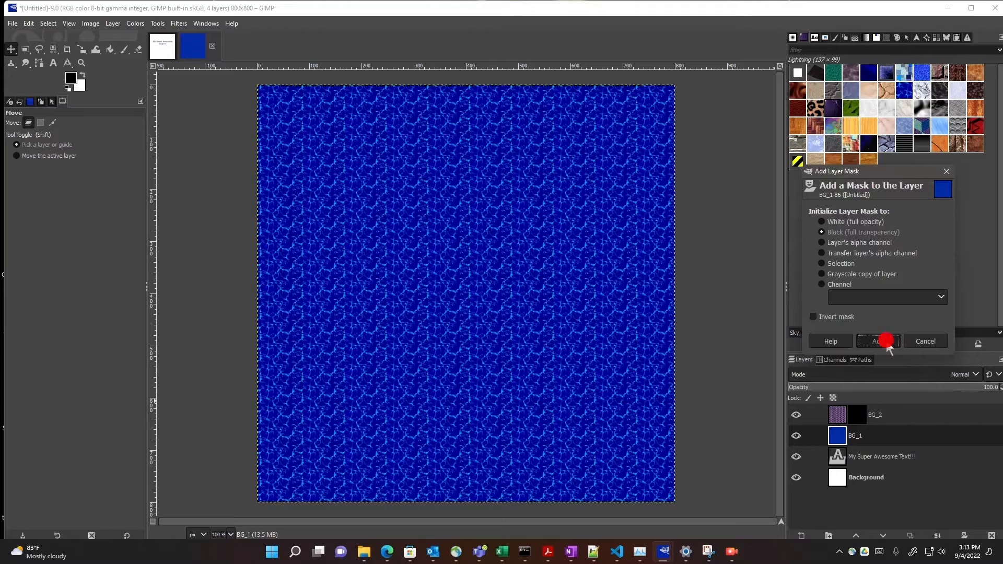
left_click(946, 445)
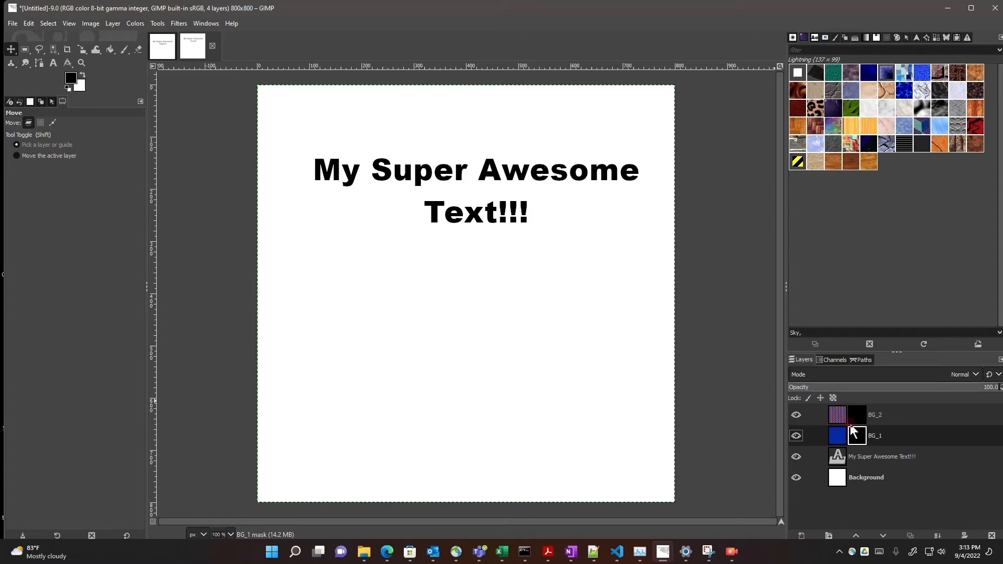
Create a selection from the Text Selection path.
left_click(862, 361)
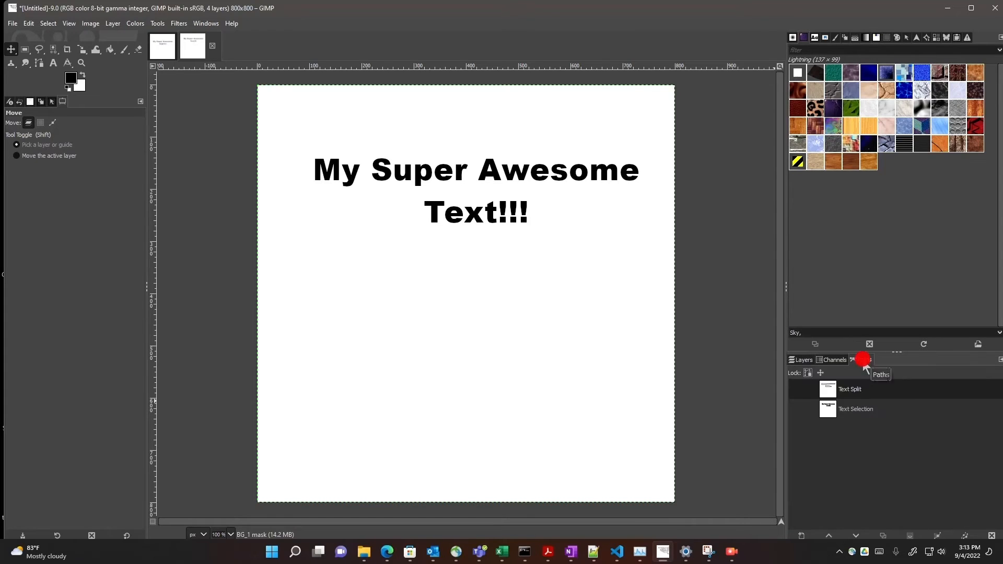
left_click(846, 408)
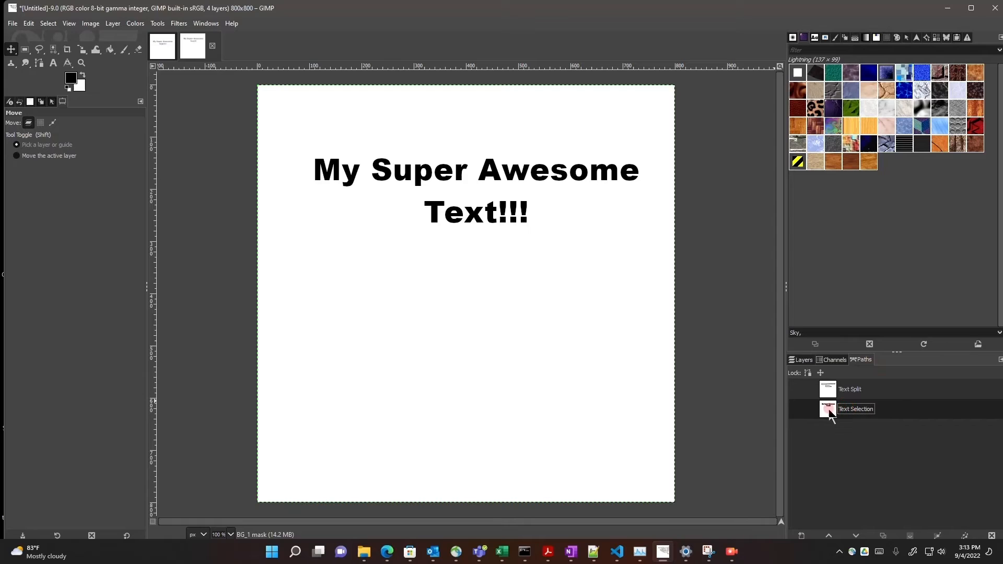
left_click(59, 23)
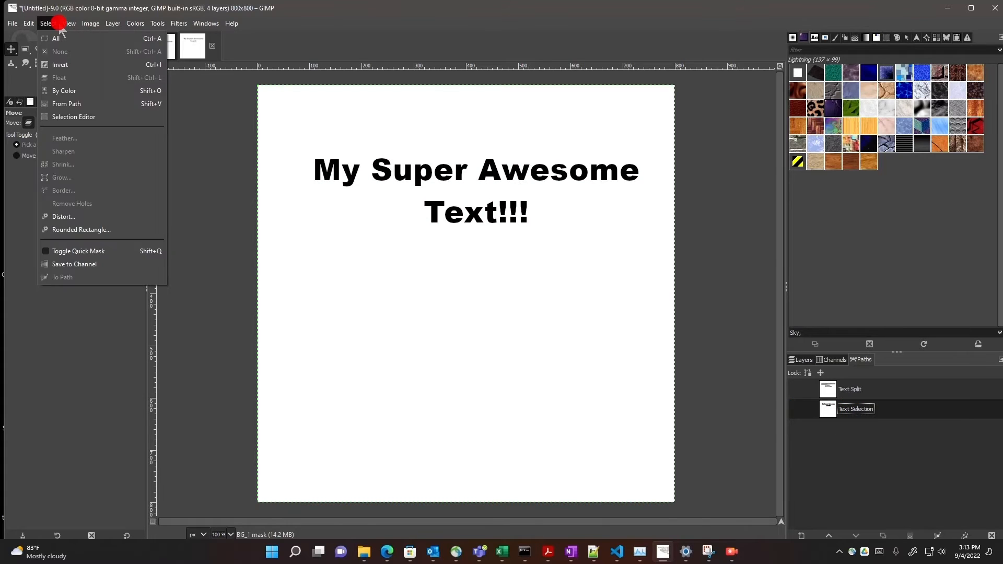
left_click(68, 107)
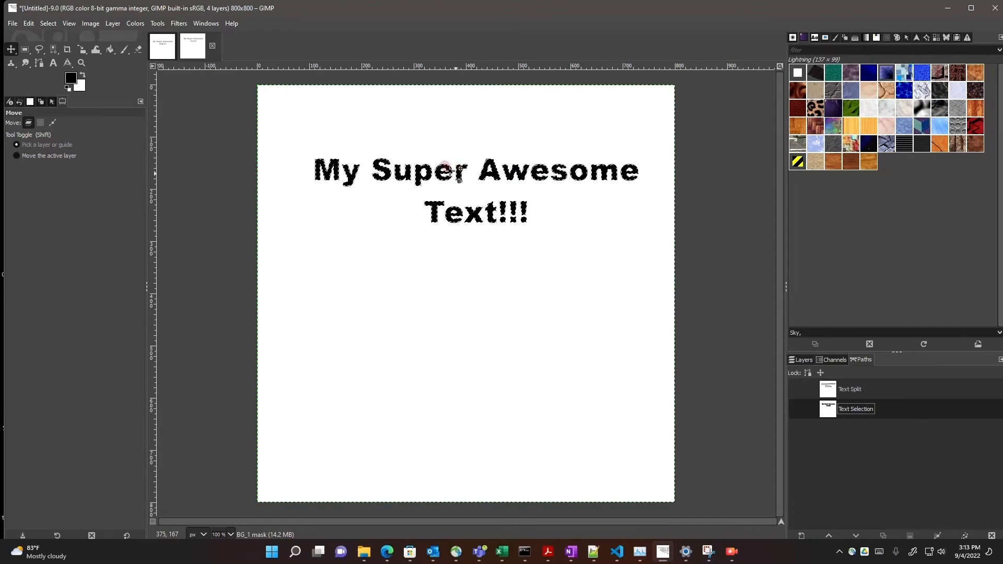
Swap the foreground color to white and bucket-fill the text selection on the BG_2 layer mask.
left_click(110, 50)
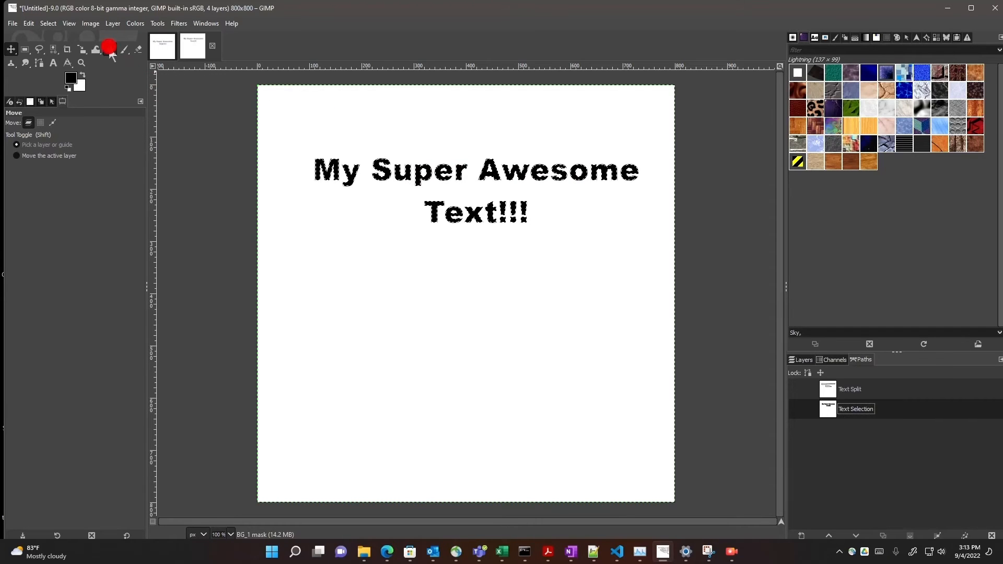
left_click(795, 360)
left_click(861, 441)
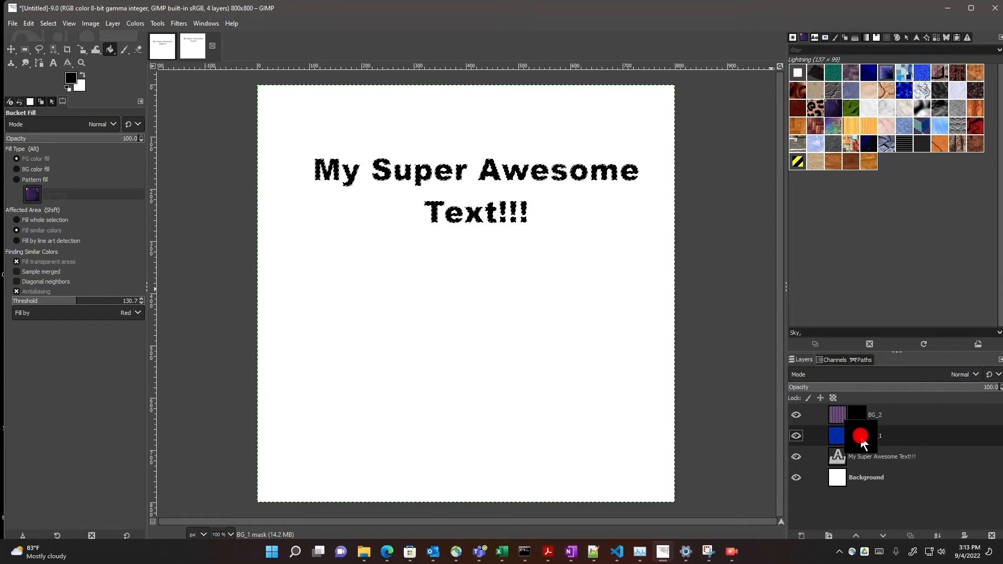
left_click(859, 416)
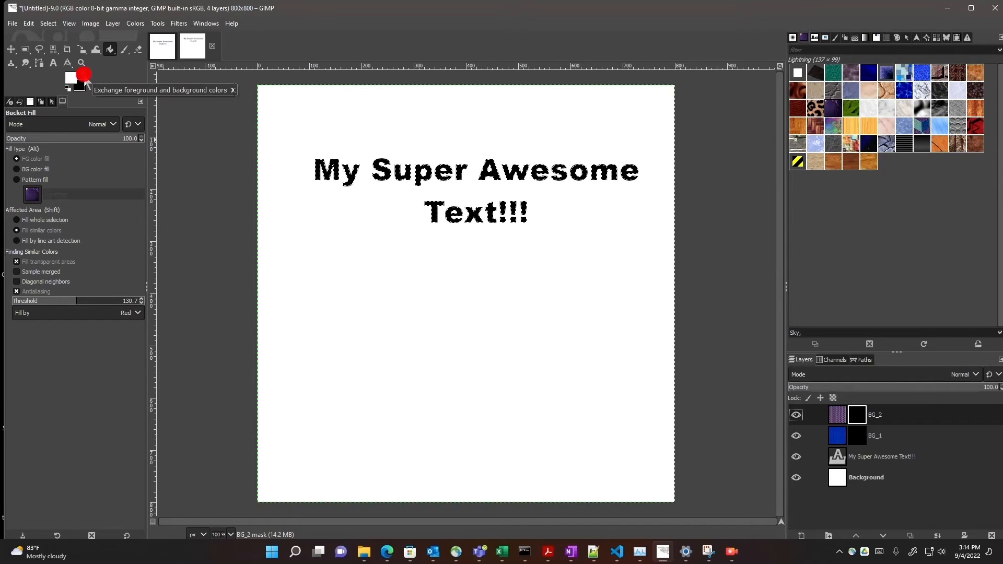
left_click(83, 77)
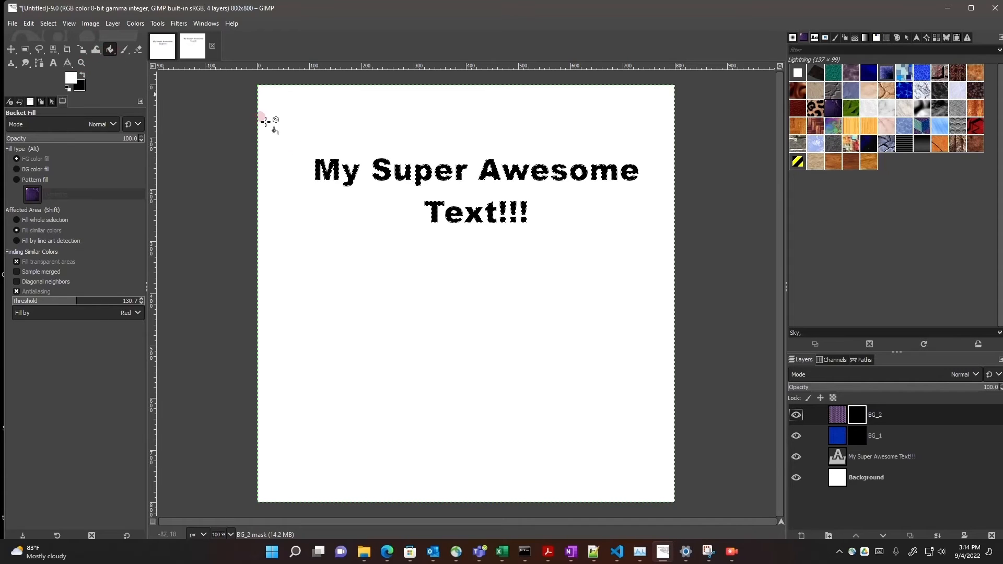
left_click(315, 157)
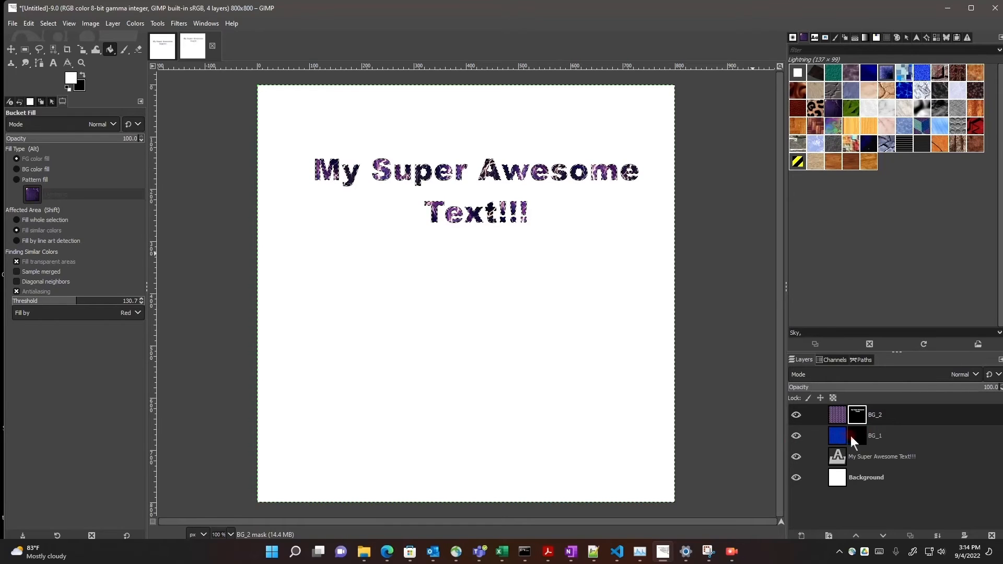
Bucket-fill the text selection with white on the BG_1 layer mask.
left_click(857, 436)
left_click(113, 49)
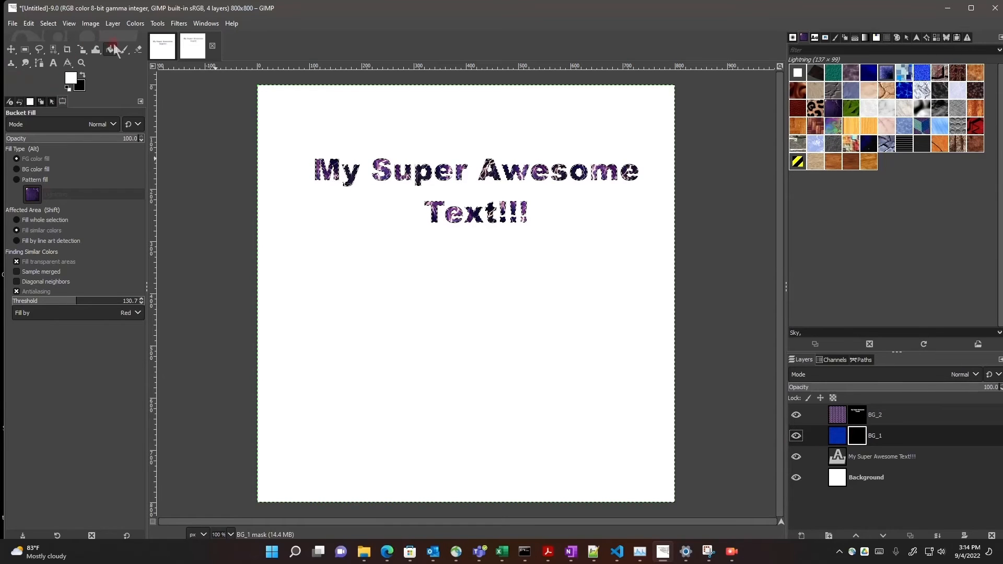
left_click(409, 227)
left_click(333, 164)
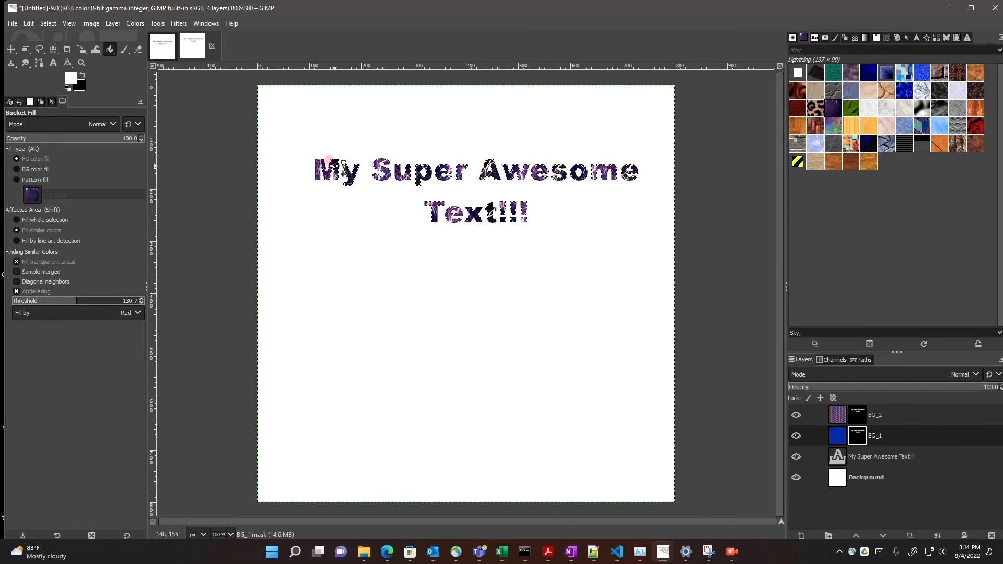
left_click(798, 415)
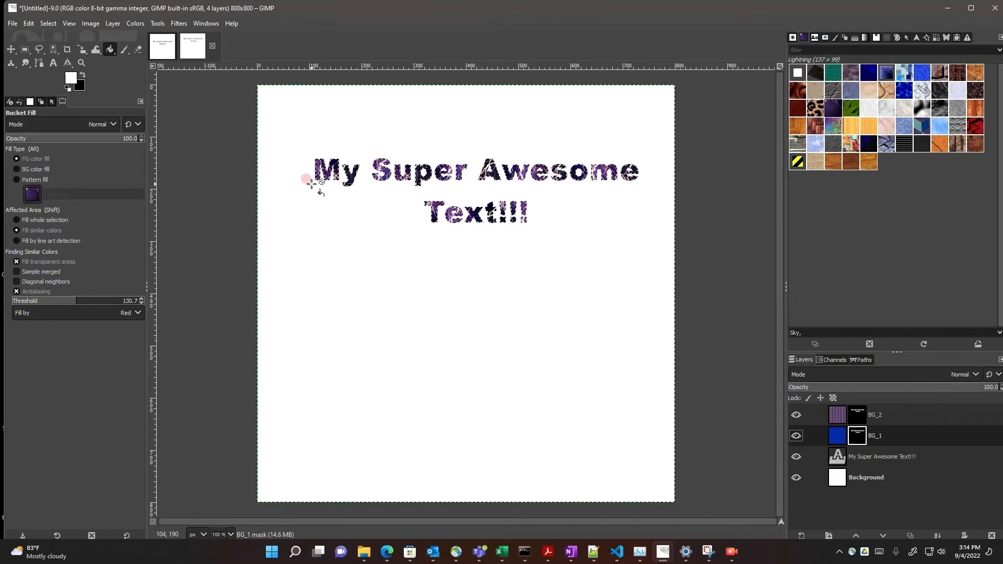
left_click(500, 239)
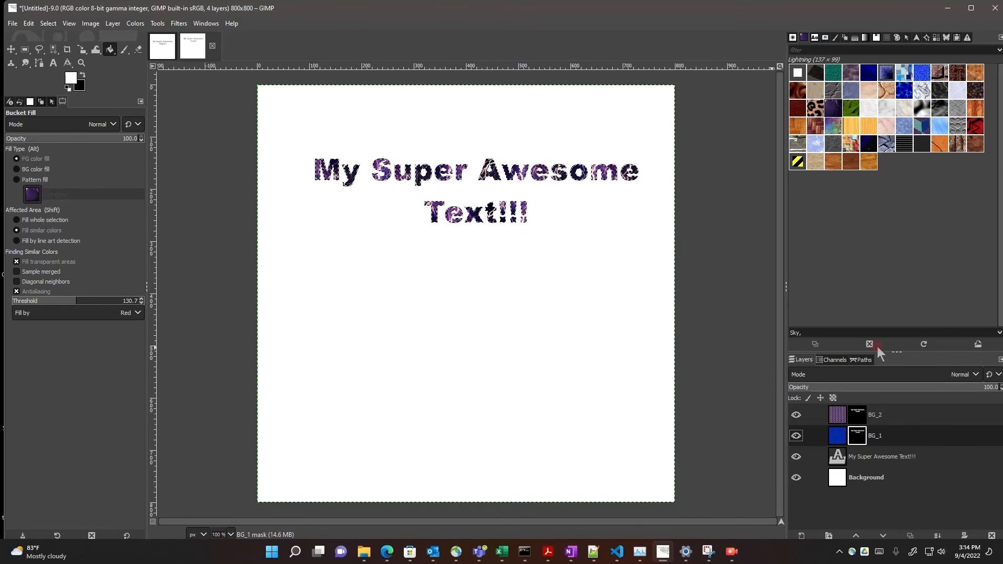
Replace the current selection with one made from the Text Split path.
left_click(865, 360)
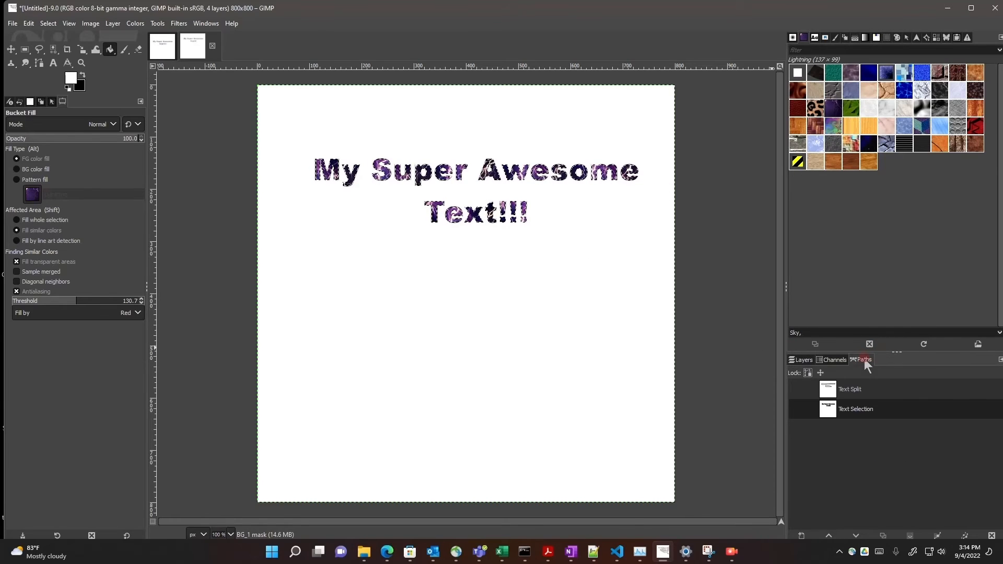
left_click(852, 391)
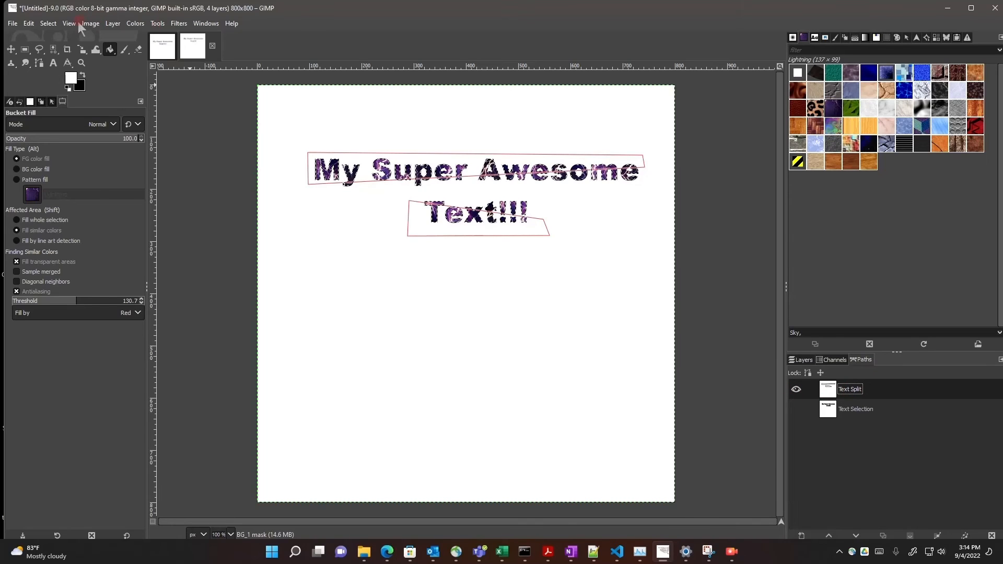
left_click(56, 23)
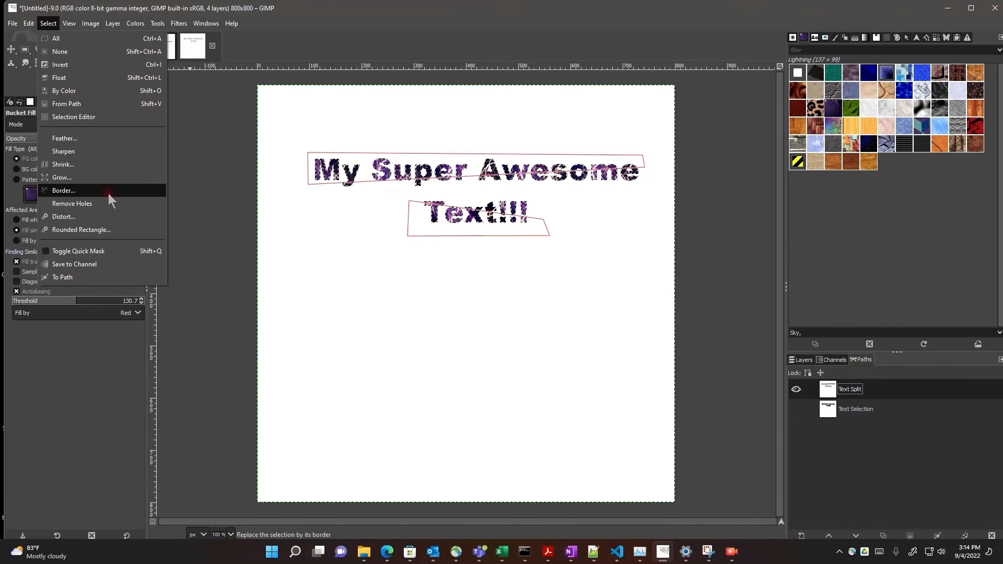
left_click(72, 104)
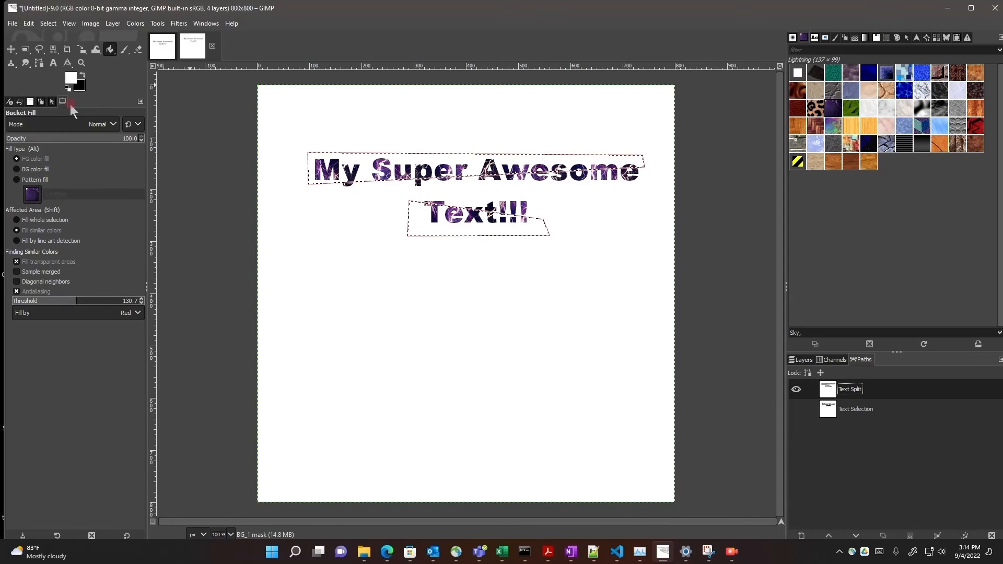
Reset the foreground color to black and bucket-fill the letter parts inside the split selection on the BG_2 layer mask.
left_click(804, 361)
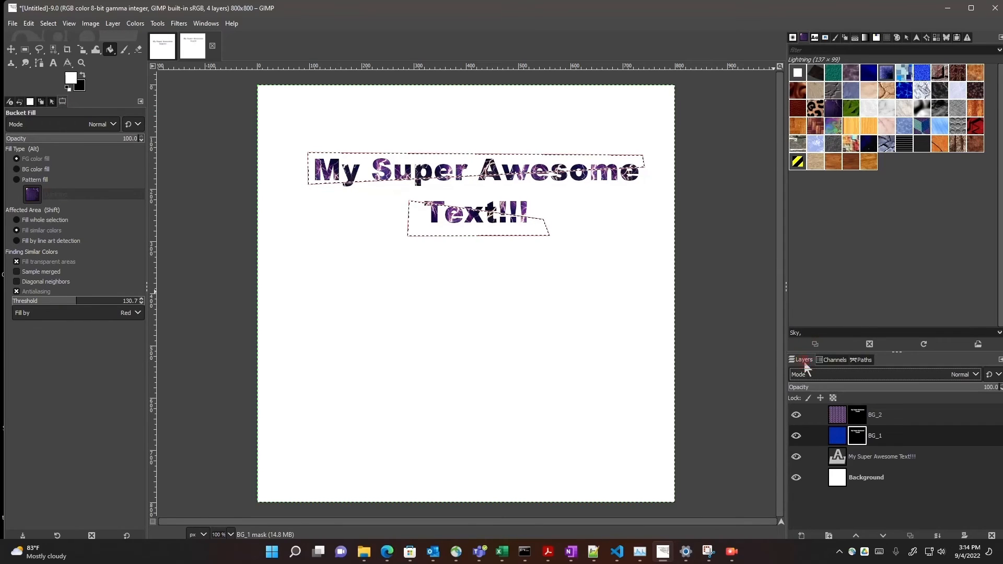
left_click(859, 418)
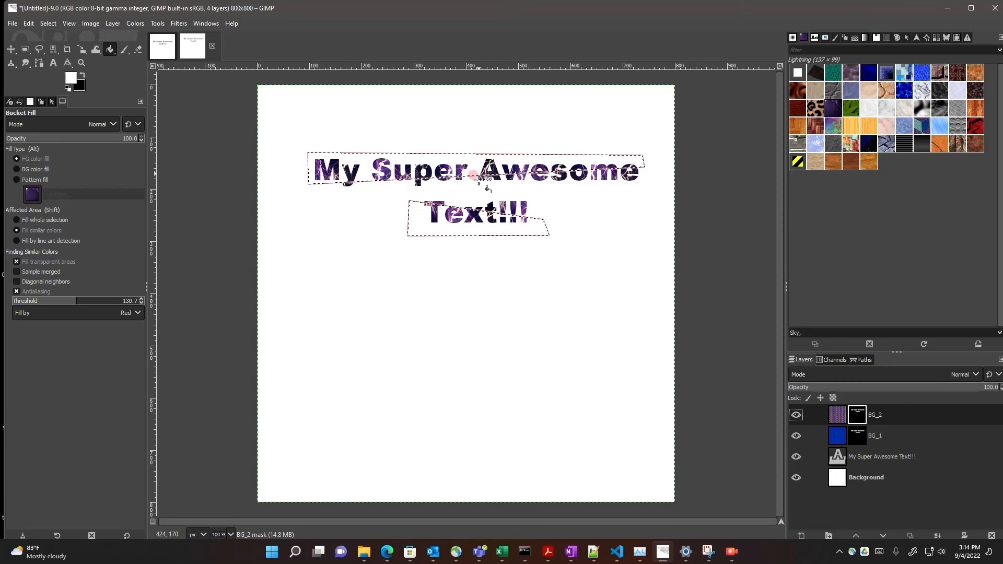
left_click(68, 88)
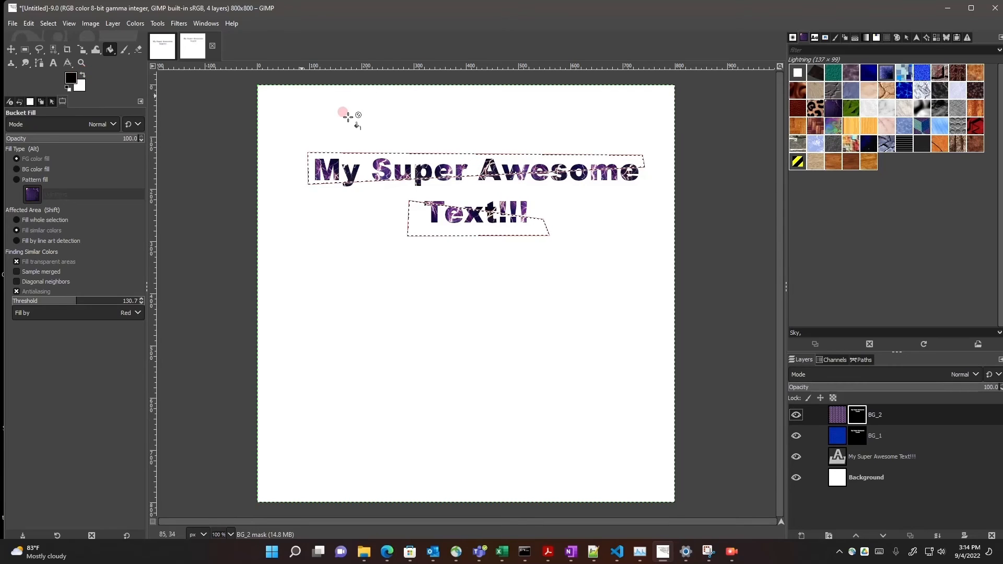
left_click(337, 154)
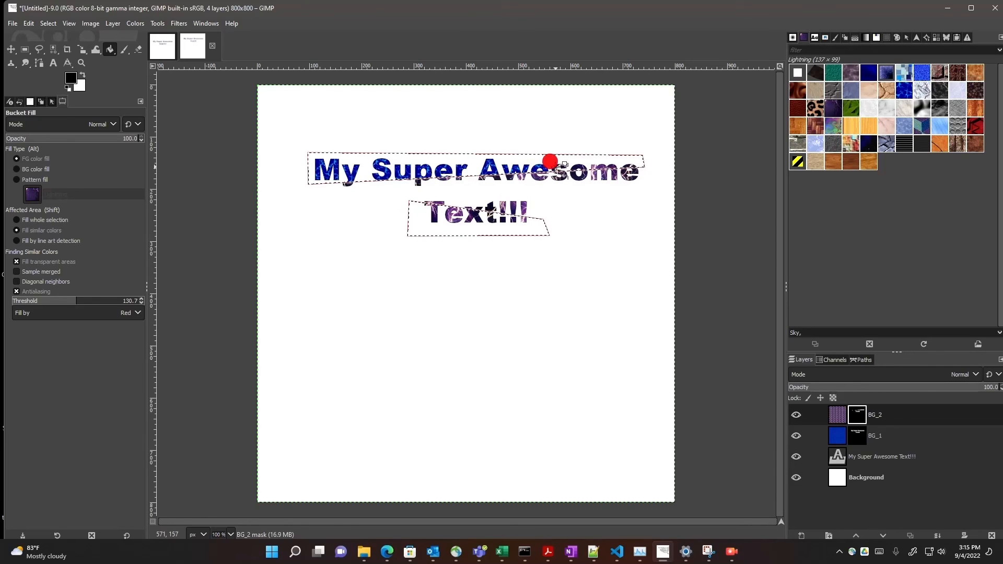
left_click(578, 167)
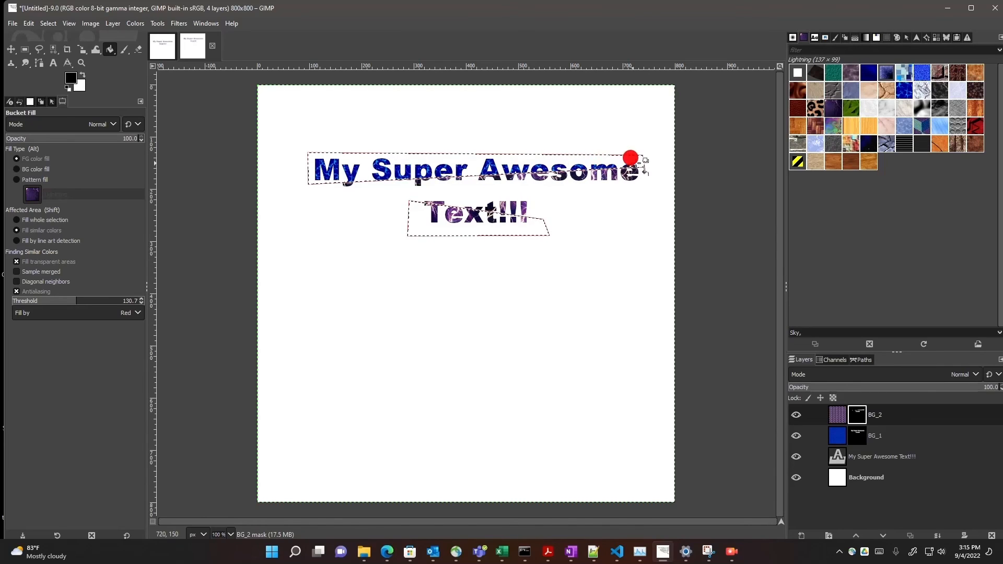
left_click(426, 207)
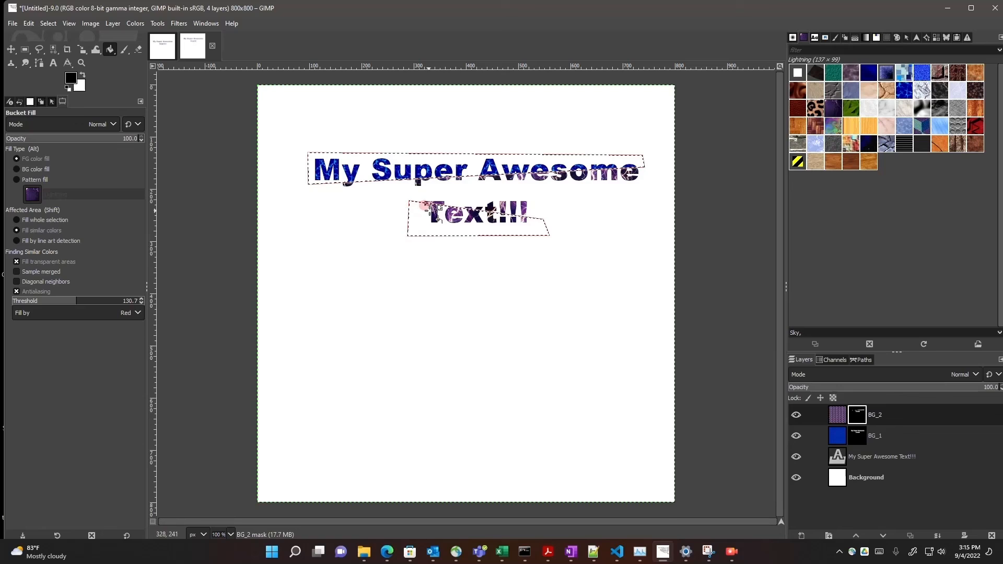
left_click(465, 219)
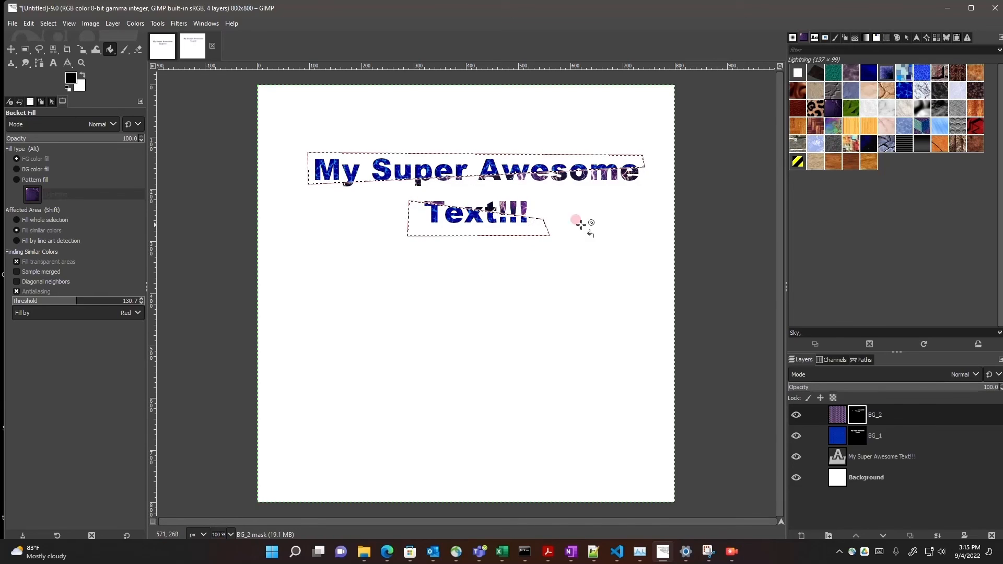
Hide the Text Split path outline on the canvas.
left_click(868, 362)
left_click(797, 389)
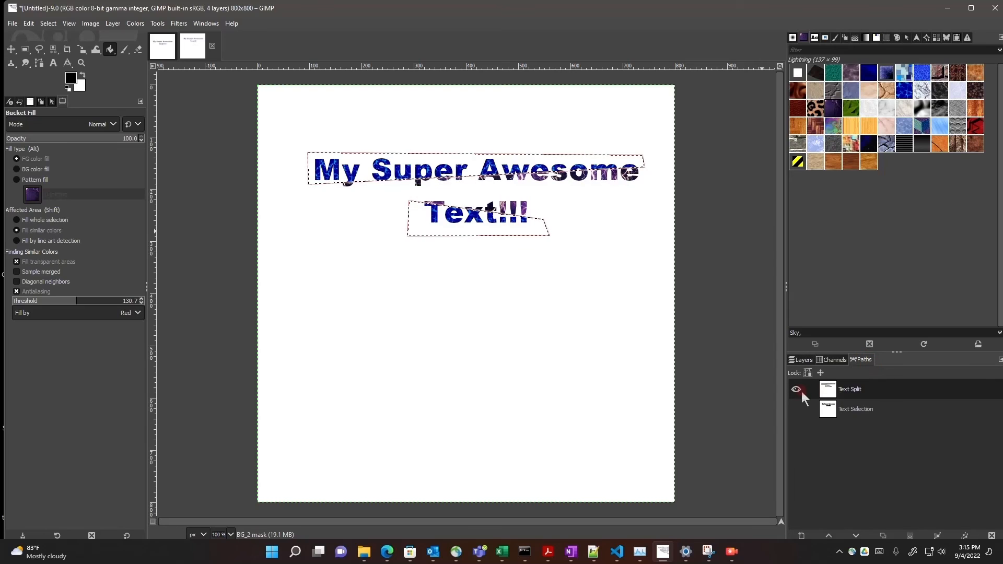
left_click(303, 294)
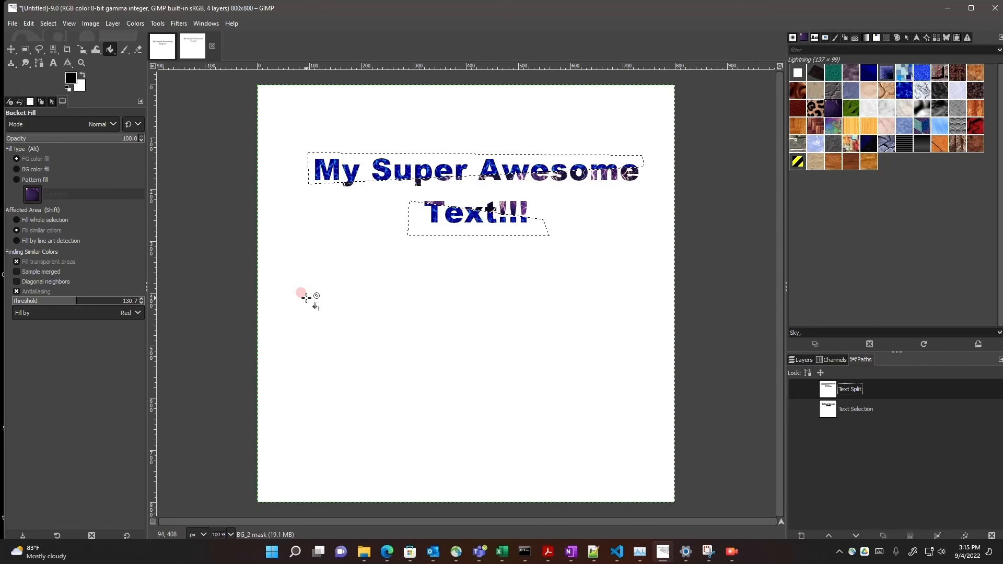